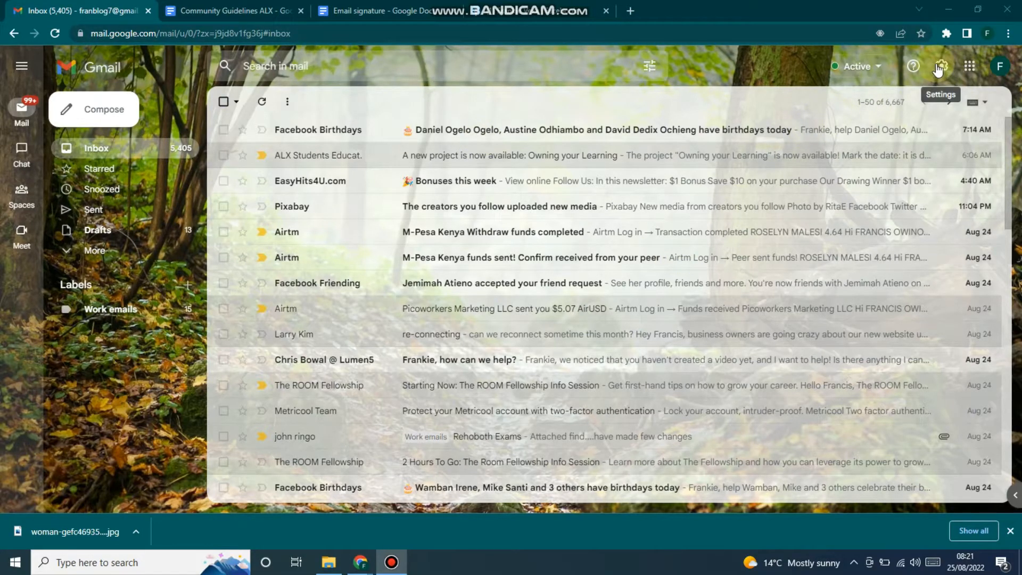
Open the Inbox section of the full mail settings
{"action": "left_click", "coordinate": [940, 67]}
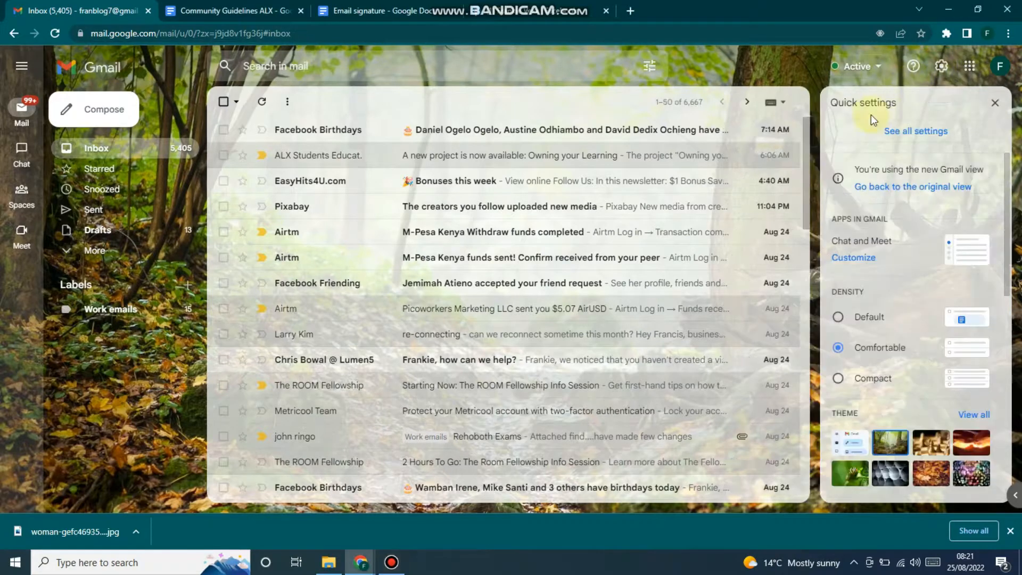
{"action": "left_click", "coordinate": [893, 133]}
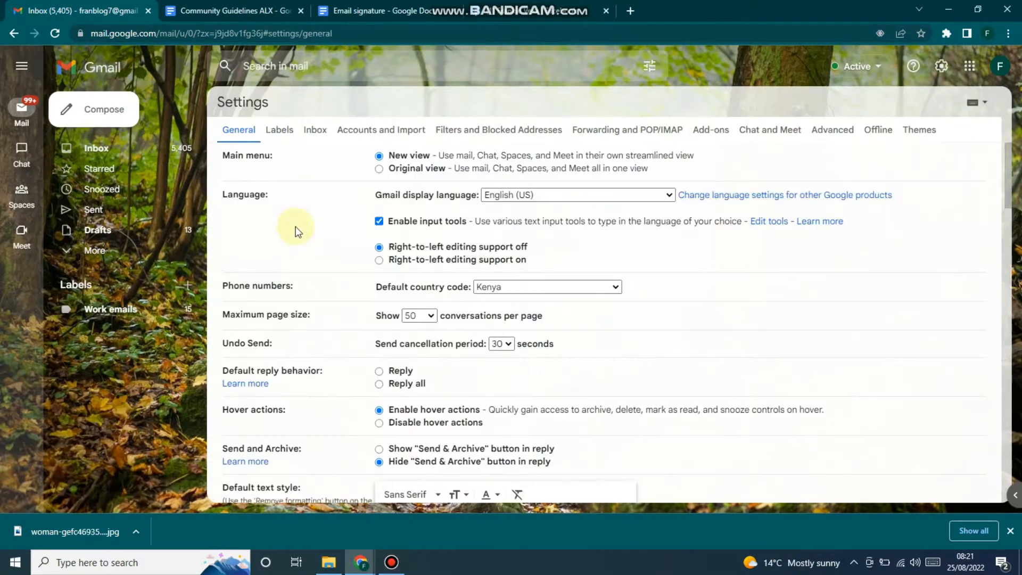
{"action": "scroll", "coordinate": [287, 165], "scroll_direction": "down", "scroll_amount": 3}
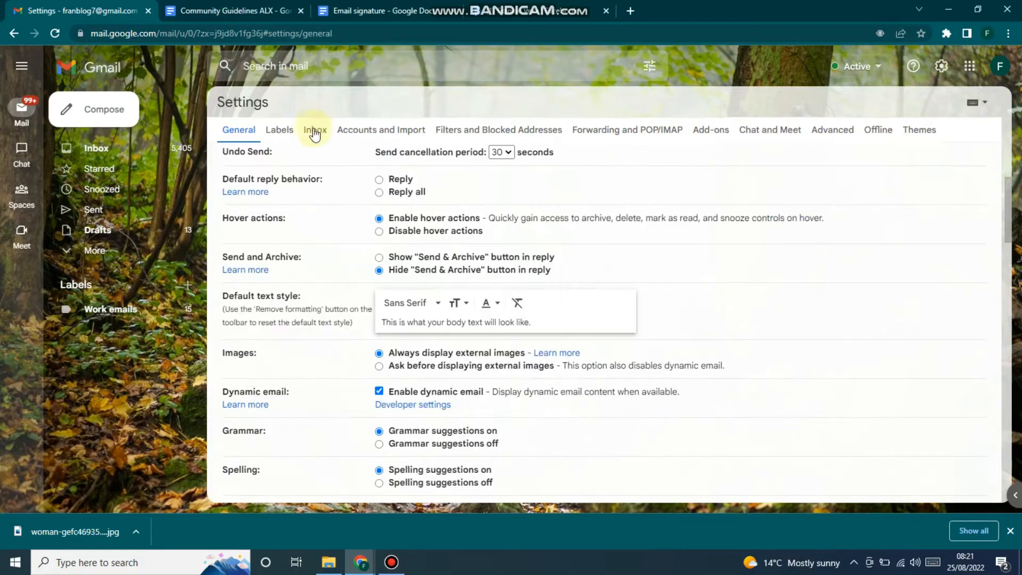
{"action": "left_click", "coordinate": [314, 129]}
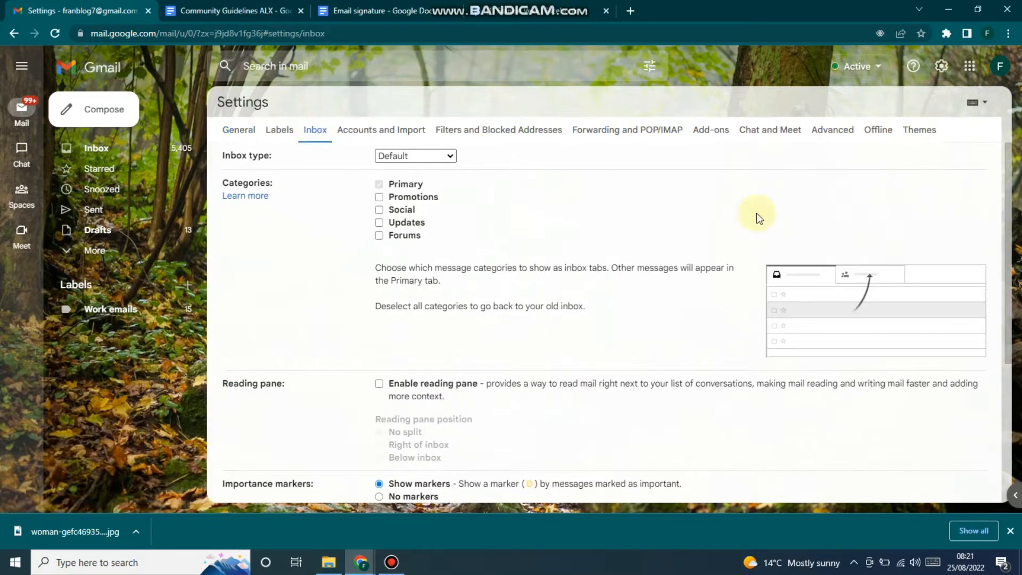
Enable the Promotions, Social, Updates and Forums inbox categories and save the changes
{"action": "left_click", "coordinate": [379, 198]}
{"action": "left_click", "coordinate": [379, 210]}
{"action": "left_click", "coordinate": [379, 223]}
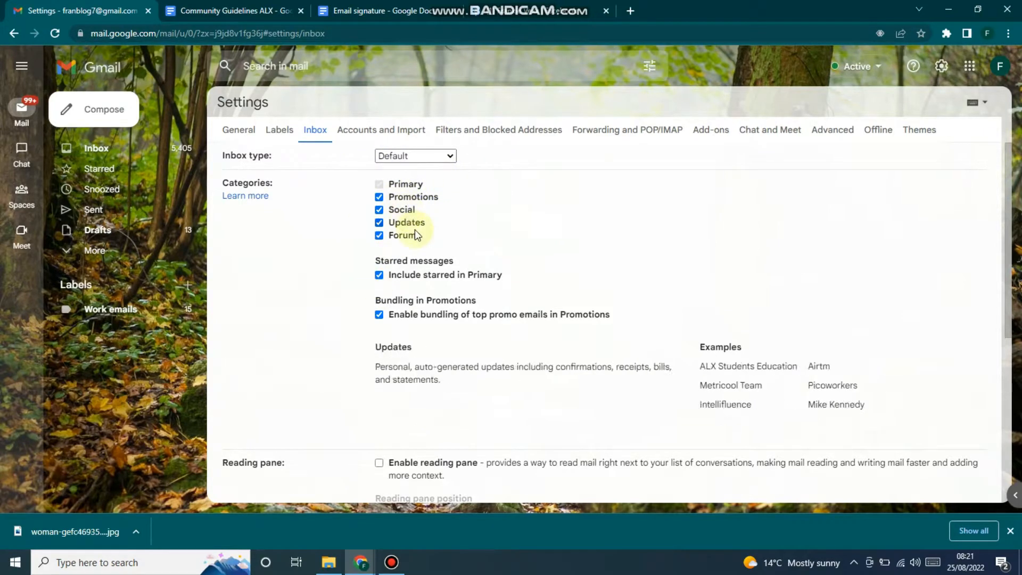
{"action": "scroll", "coordinate": [497, 214], "scroll_direction": "down", "scroll_amount": 2}
{"action": "scroll", "coordinate": [497, 214], "scroll_direction": "down", "scroll_amount": 3}
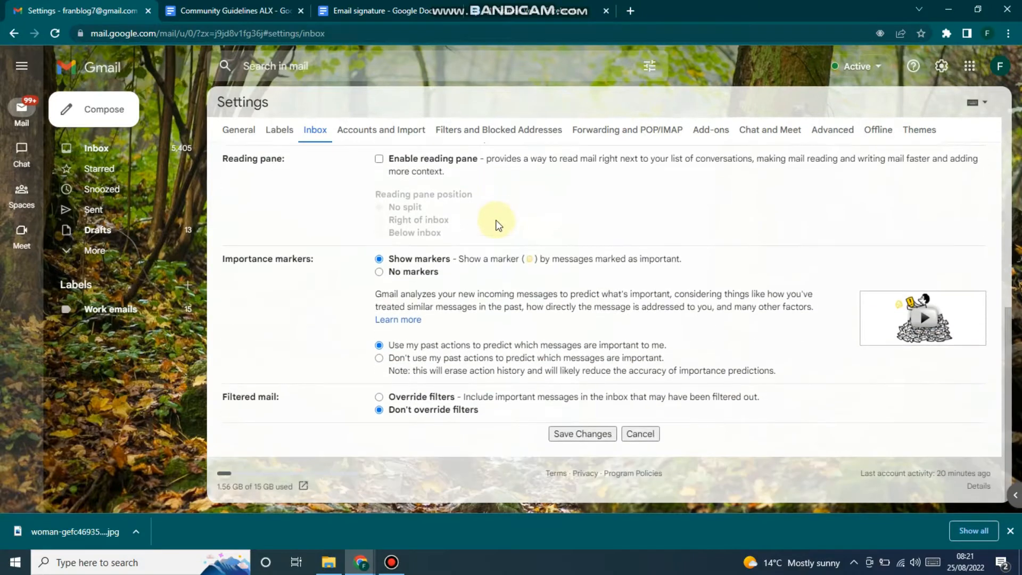
{"action": "left_click", "coordinate": [570, 438]}
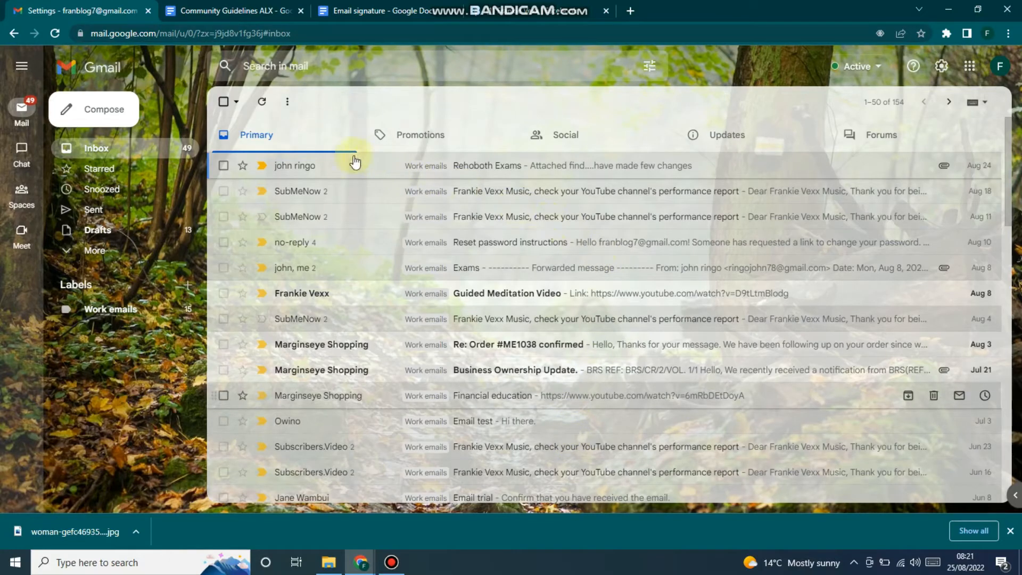
Look through the messages sorted into the Social, Promotions and Updates categories of the inbox
{"action": "left_click", "coordinate": [562, 134]}
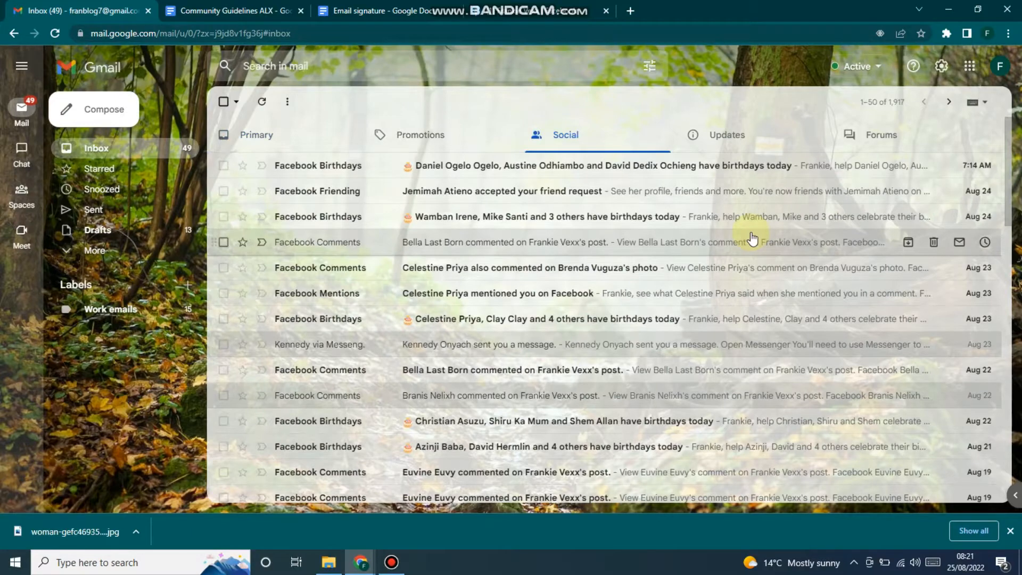
{"action": "left_click", "coordinate": [447, 140]}
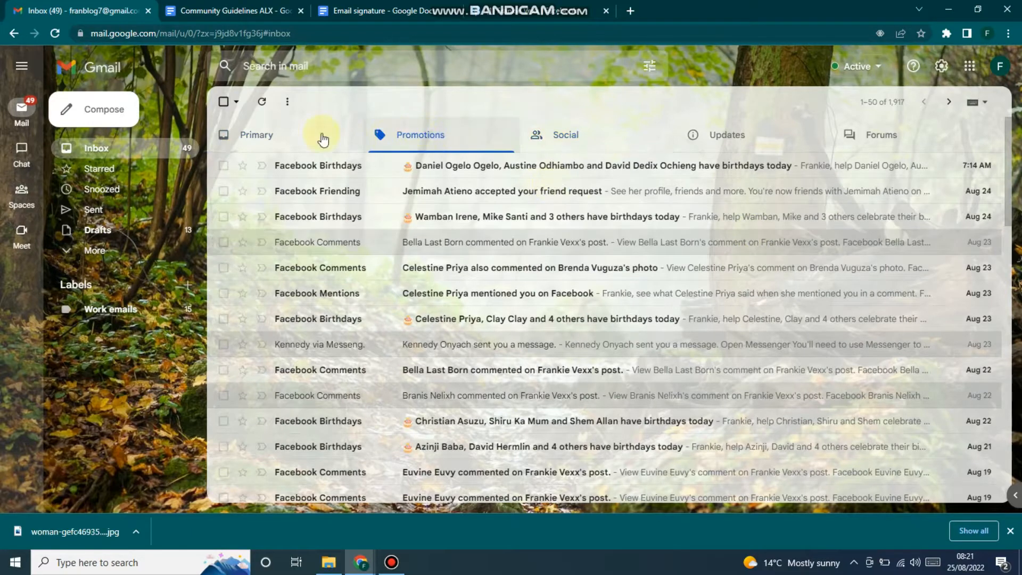
{"action": "scroll", "coordinate": [443, 203], "scroll_direction": "up", "scroll_amount": 10}
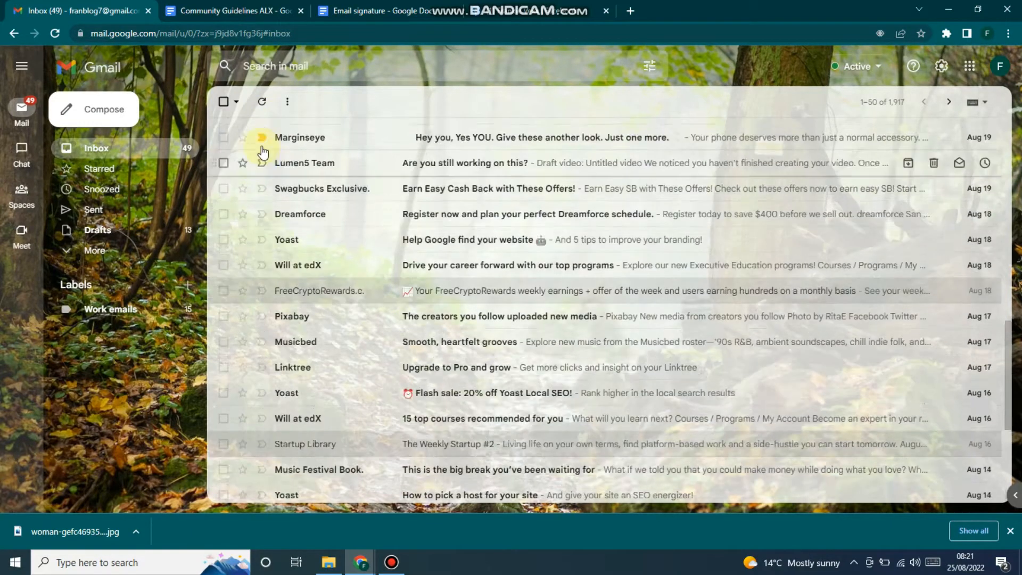
{"action": "scroll", "coordinate": [443, 203], "scroll_direction": "up", "scroll_amount": 10}
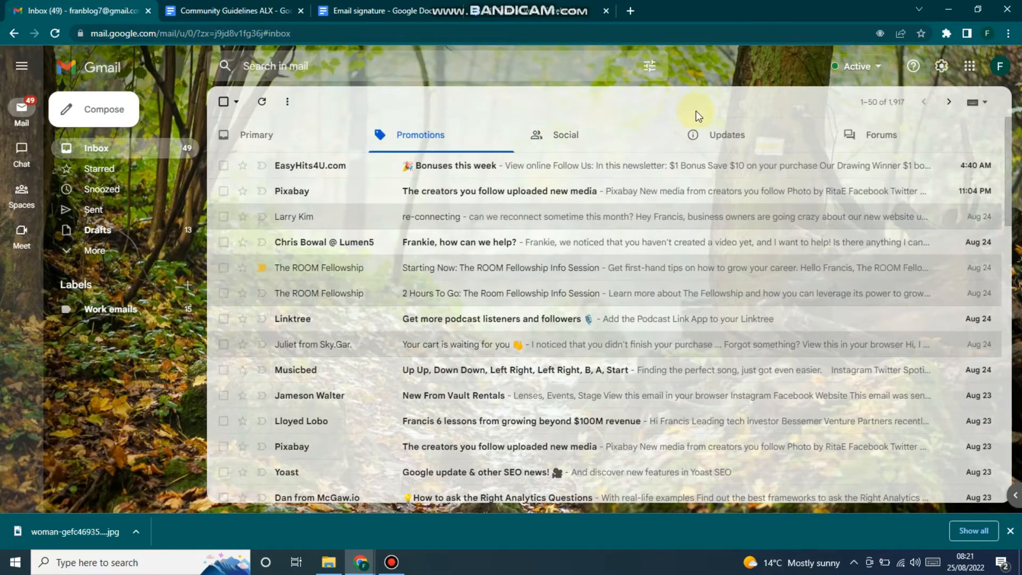
{"action": "left_click", "coordinate": [735, 137]}
{"action": "scroll", "coordinate": [522, 229], "scroll_direction": "down", "scroll_amount": 8}
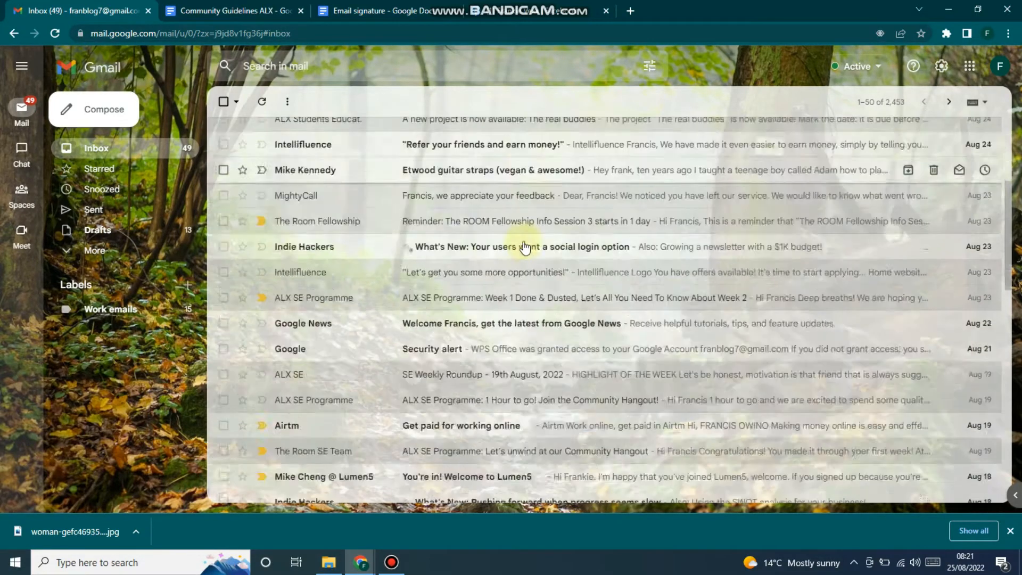
{"action": "scroll", "coordinate": [553, 255], "scroll_direction": "up", "scroll_amount": 8}
{"action": "left_click", "coordinate": [551, 136]}
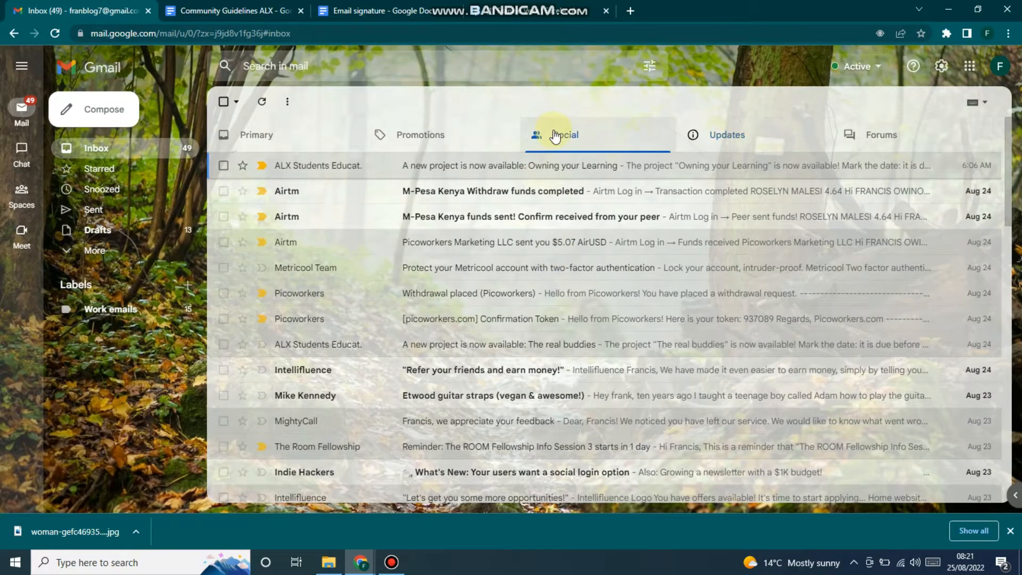
{"action": "left_click", "coordinate": [434, 138]}
{"action": "scroll", "coordinate": [274, 141], "scroll_direction": "down", "scroll_amount": 15}
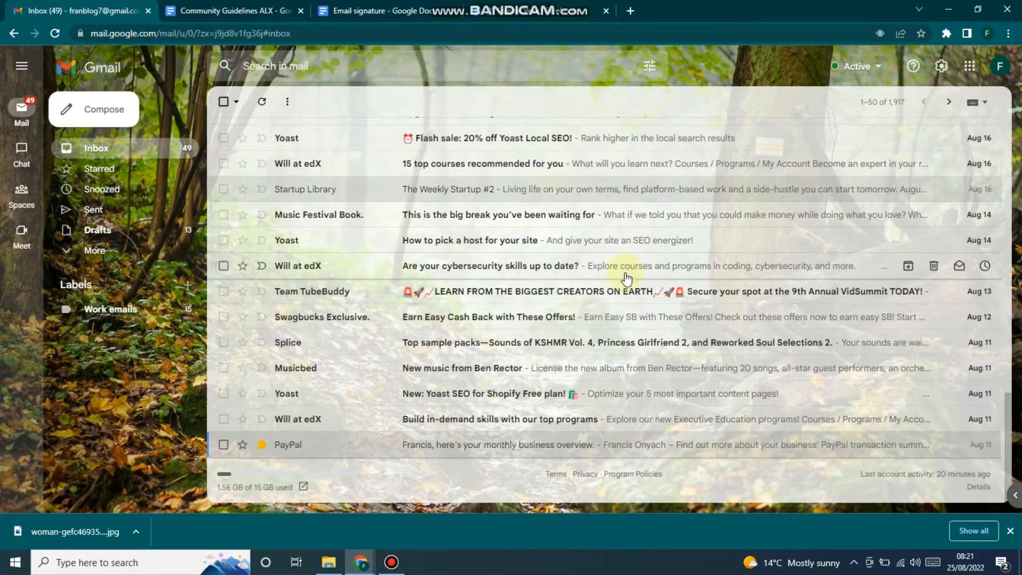
{"action": "scroll", "coordinate": [624, 276], "scroll_direction": "up", "scroll_amount": 10}
{"action": "scroll", "coordinate": [627, 278], "scroll_direction": "up", "scroll_amount": 4}
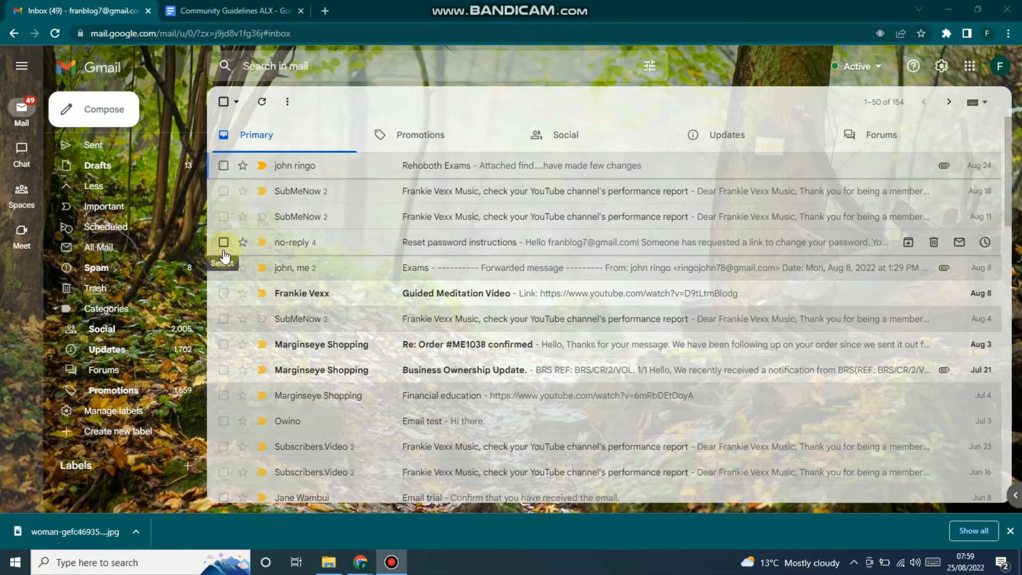
Create a new top-level label named "Work emails"
{"action": "scroll", "coordinate": [123, 196], "scroll_direction": "up", "scroll_amount": 2}
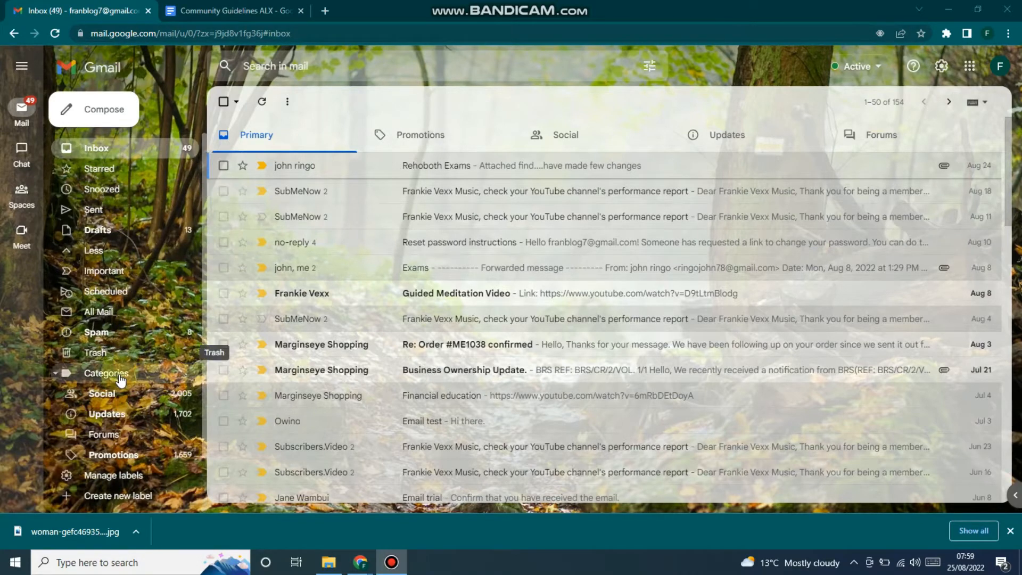
{"action": "scroll", "coordinate": [98, 301], "scroll_direction": "down", "scroll_amount": 1}
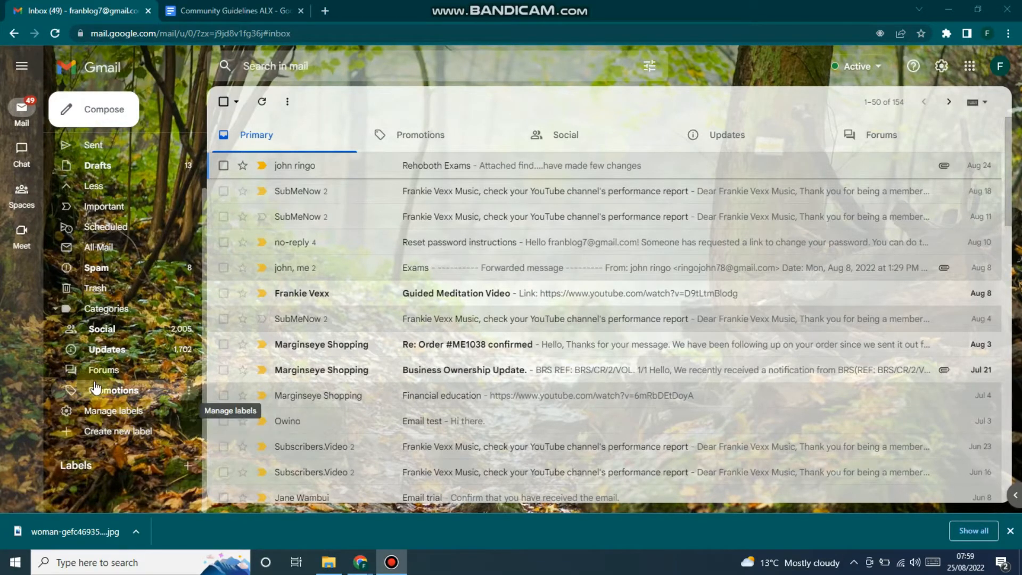
{"action": "left_click", "coordinate": [92, 434]}
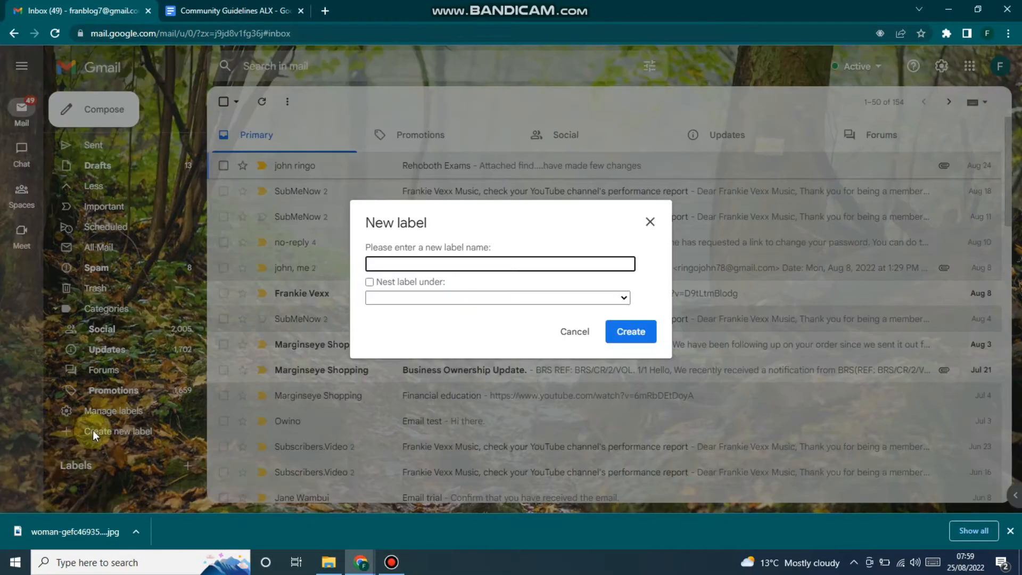
{"action": "left_click", "coordinate": [444, 261]}
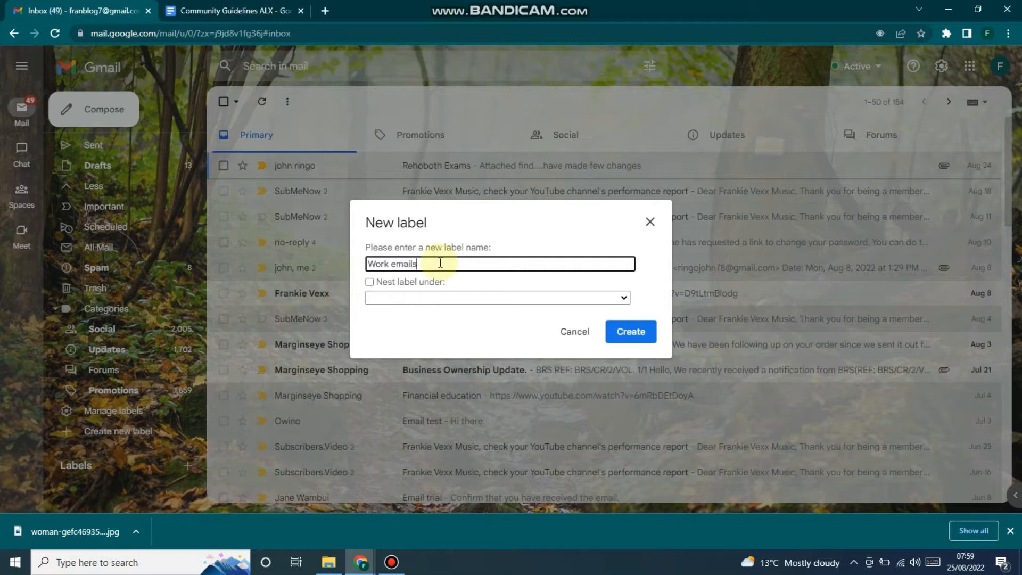
{"action": "left_click", "coordinate": [476, 298]}
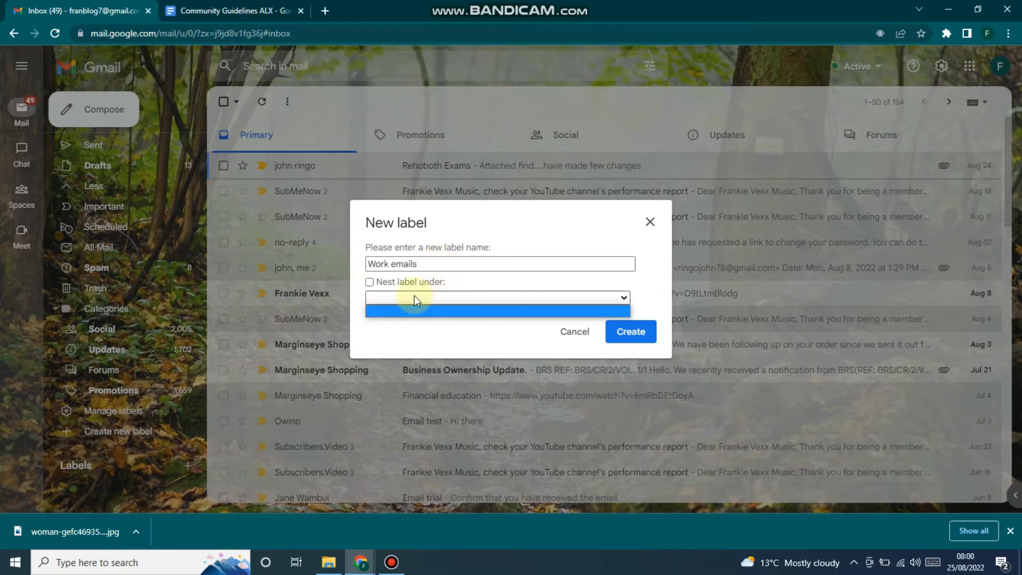
{"action": "left_click", "coordinate": [536, 309]}
{"action": "left_click", "coordinate": [632, 333]}
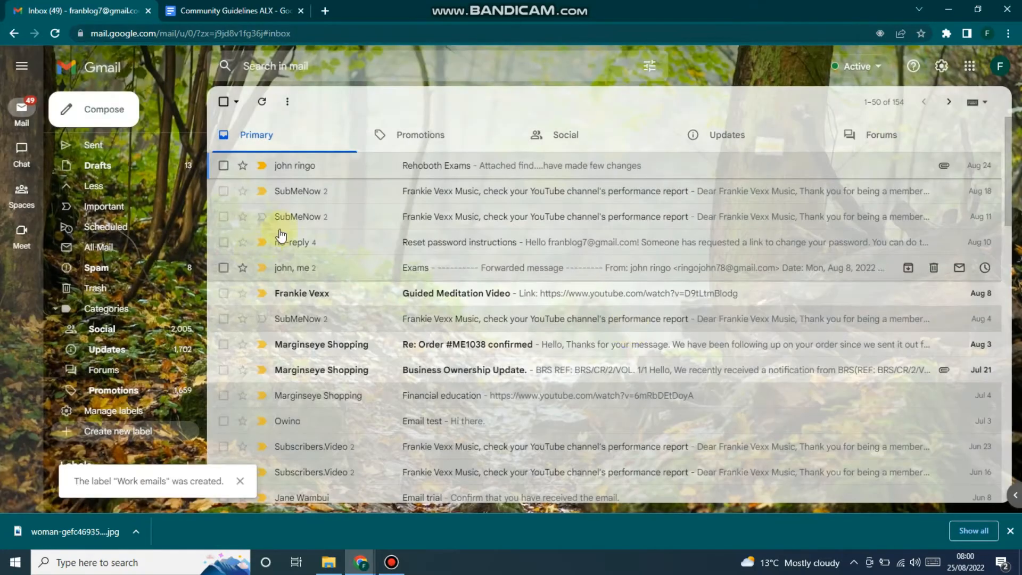
Select all conversations on the current Primary inbox page and apply the "Work emails" label to them
{"action": "scroll", "coordinate": [370, 260], "scroll_direction": "down", "scroll_amount": 3}
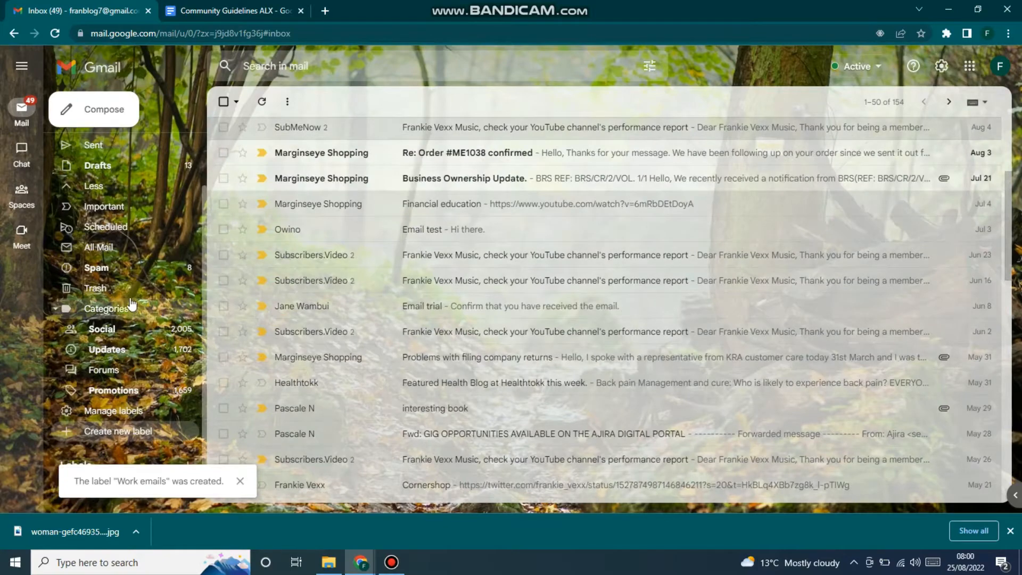
{"action": "scroll", "coordinate": [316, 330], "scroll_direction": "up", "scroll_amount": 2}
{"action": "scroll", "coordinate": [106, 319], "scroll_direction": "down", "scroll_amount": 1}
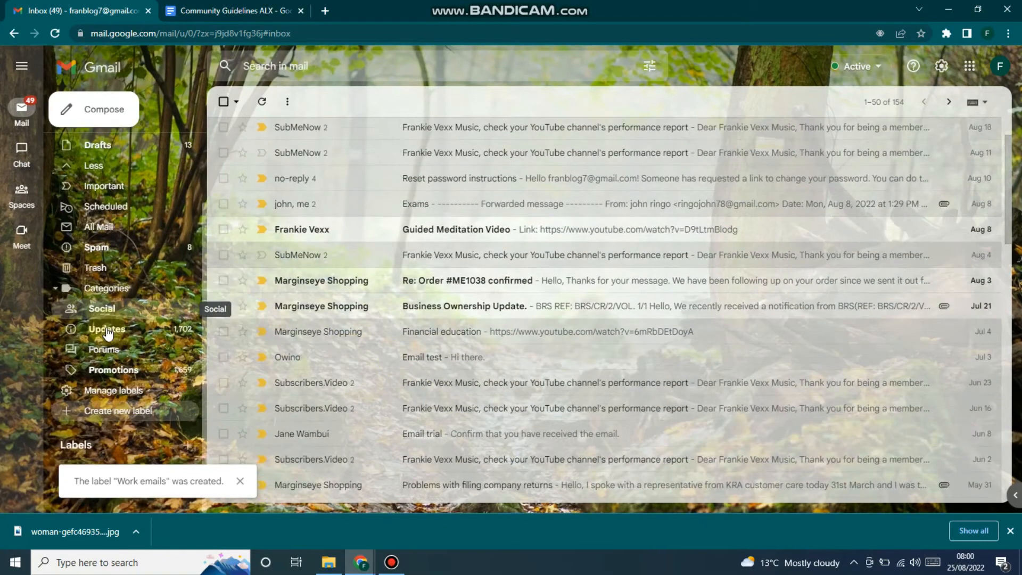
{"action": "scroll", "coordinate": [307, 392], "scroll_direction": "up", "scroll_amount": 2}
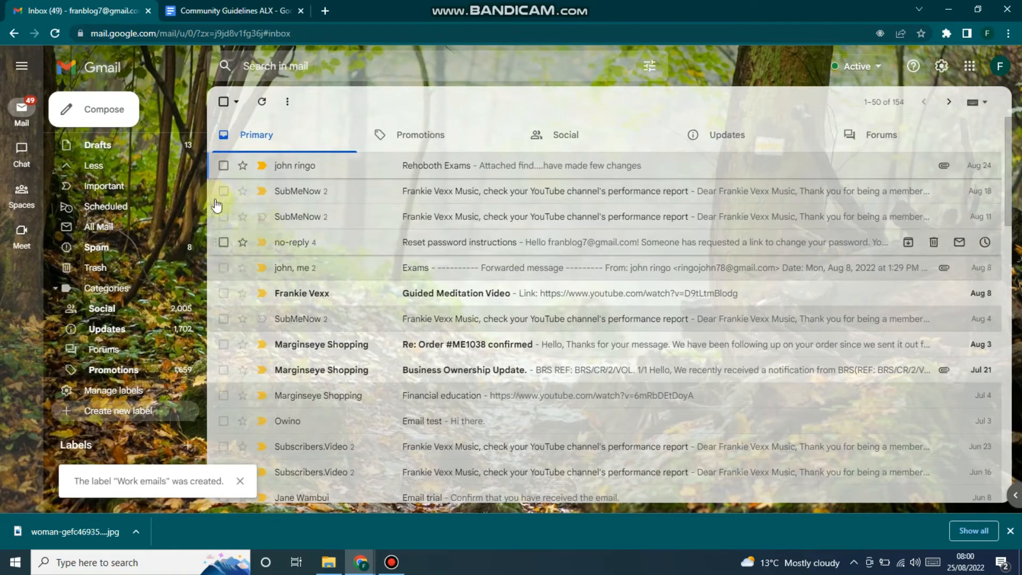
{"action": "left_click", "coordinate": [223, 101]}
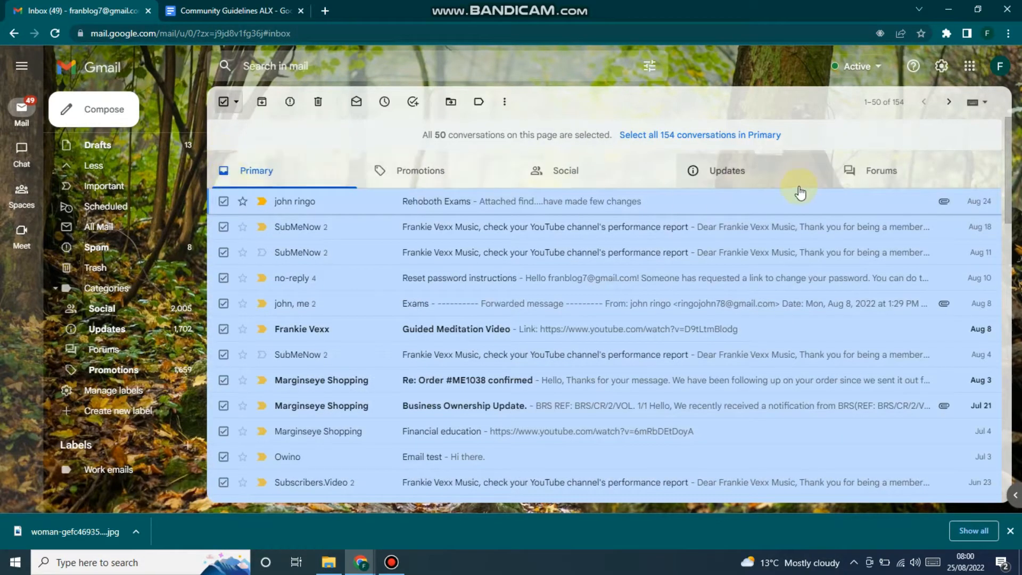
{"action": "left_click", "coordinate": [480, 103]}
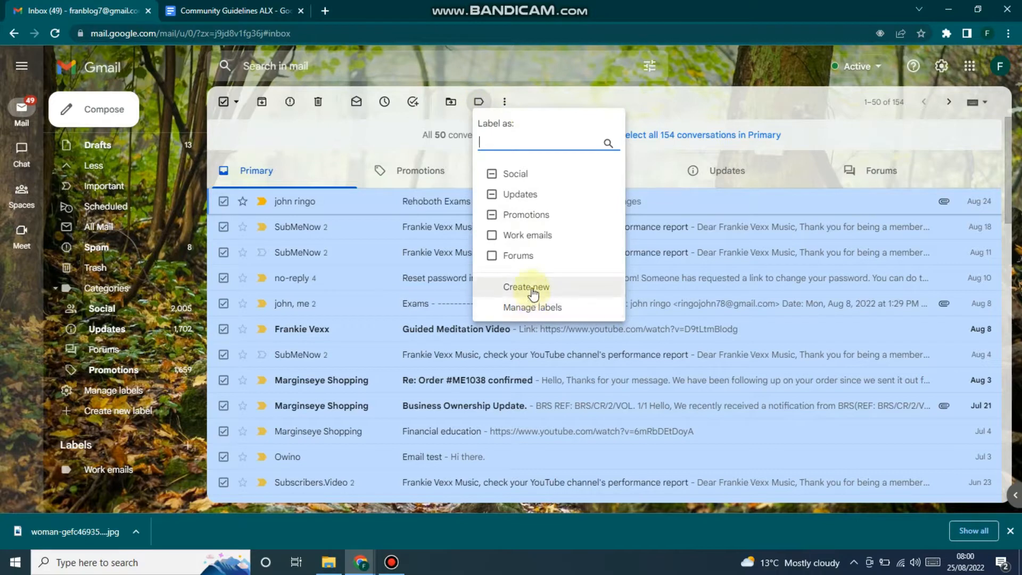
{"action": "left_click", "coordinate": [493, 236]}
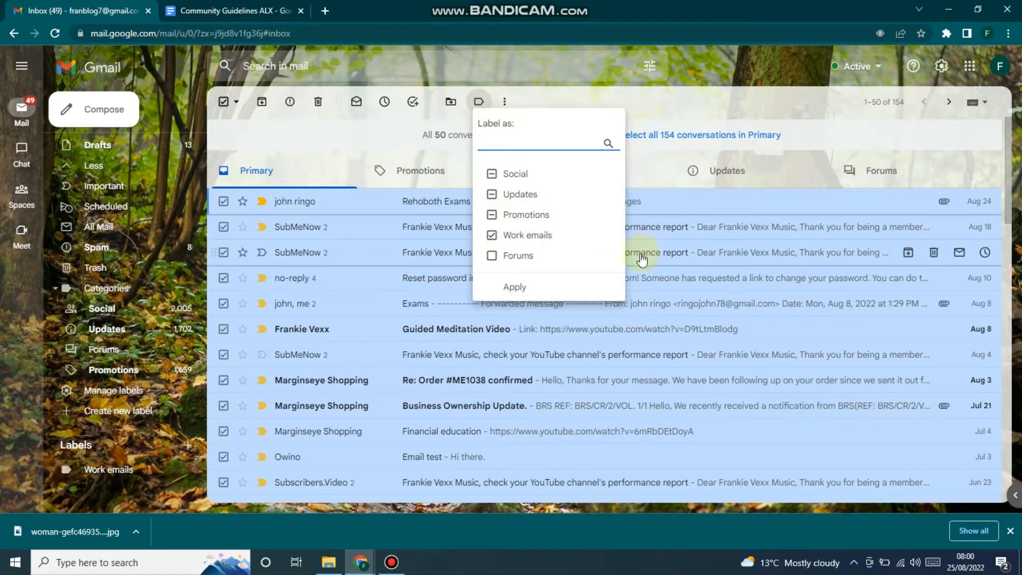
{"action": "left_click", "coordinate": [514, 287]}
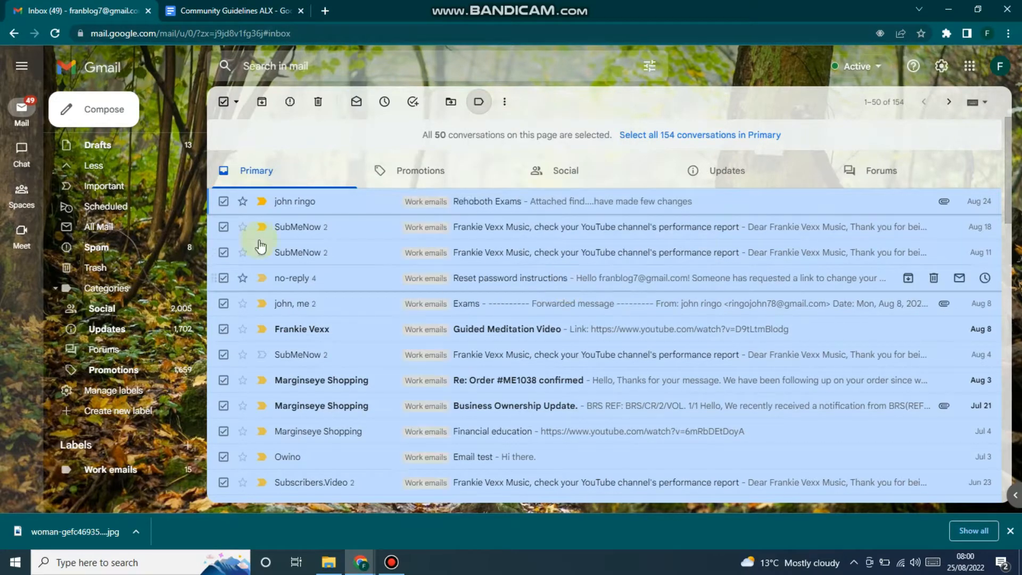
Open the label management settings and examine the visibility options for system labels, categories and the "Work emails" label
{"action": "scroll", "coordinate": [106, 358], "scroll_direction": "up", "scroll_amount": 2}
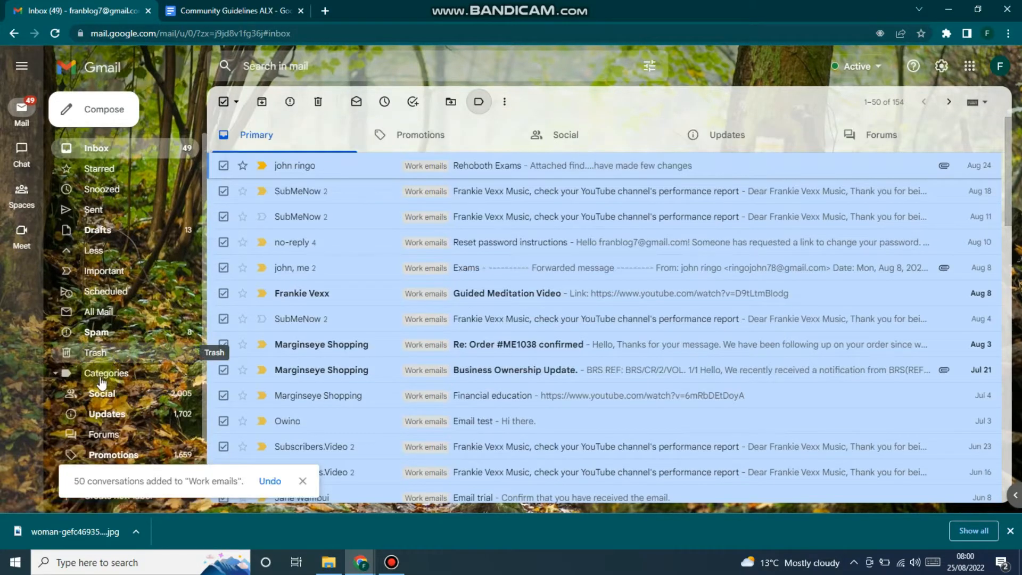
{"action": "scroll", "coordinate": [115, 413], "scroll_direction": "down", "scroll_amount": 2}
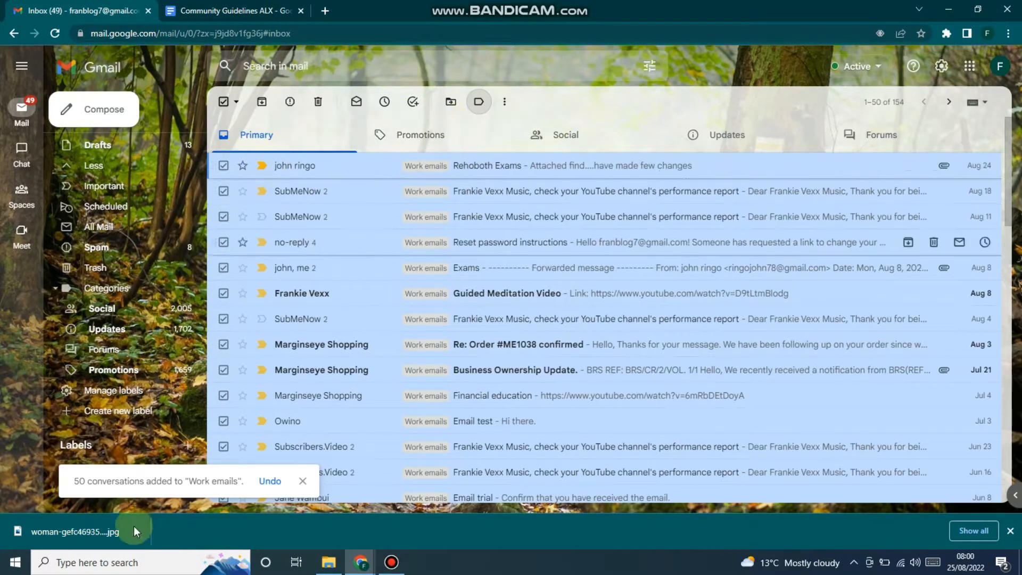
{"action": "left_click", "coordinate": [99, 393]}
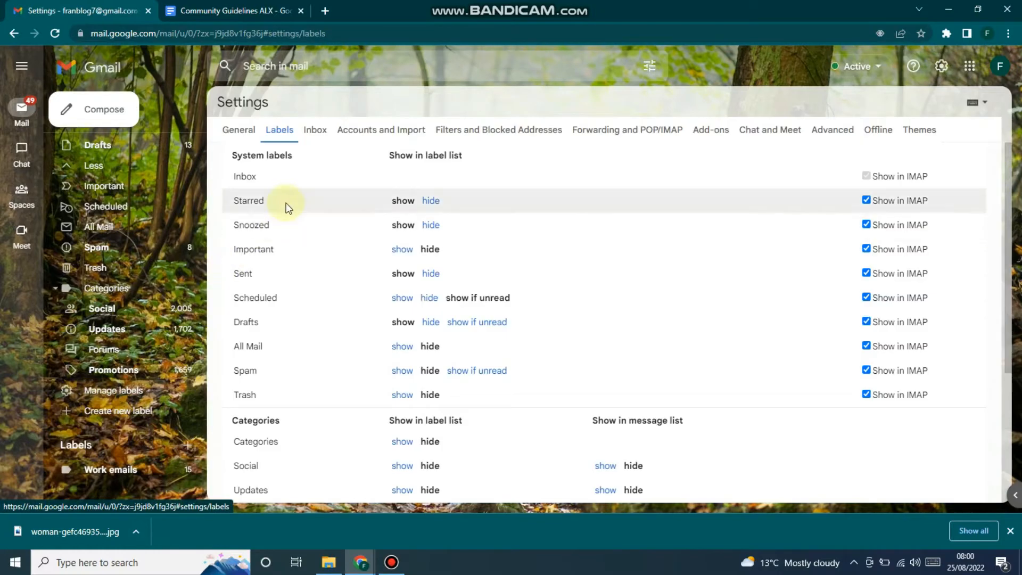
{"action": "scroll", "coordinate": [288, 309], "scroll_direction": "down", "scroll_amount": 4}
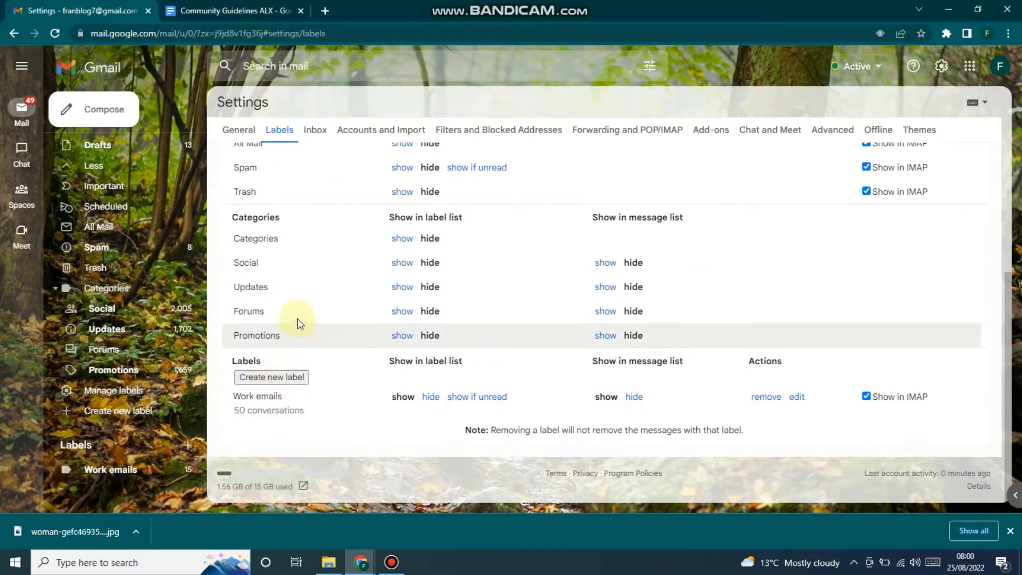
{"action": "scroll", "coordinate": [315, 353], "scroll_direction": "up", "scroll_amount": 3}
{"action": "scroll", "coordinate": [349, 234], "scroll_direction": "up", "scroll_amount": 1}
{"action": "scroll", "coordinate": [394, 296], "scroll_direction": "down", "scroll_amount": 5}
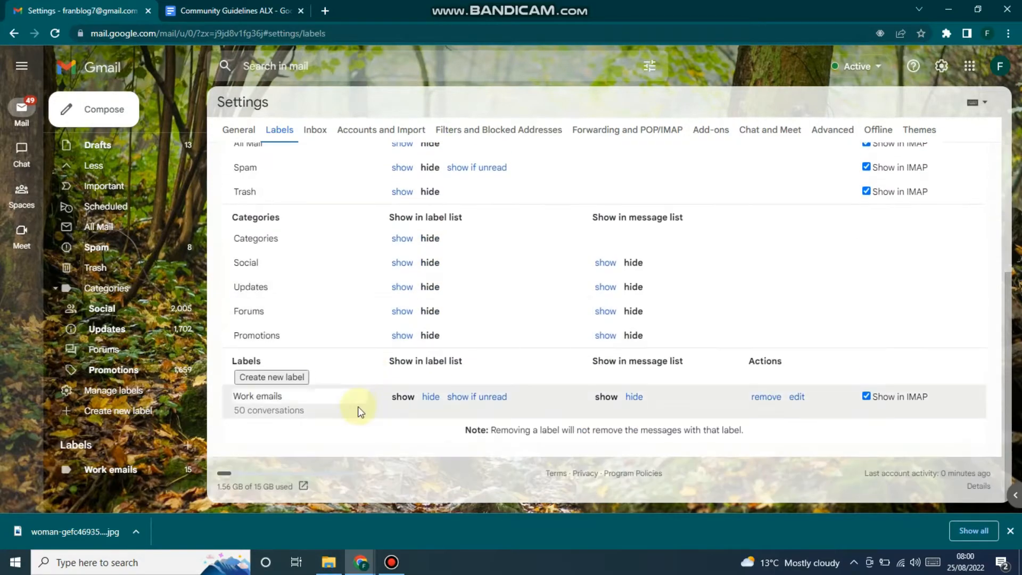
{"action": "scroll", "coordinate": [353, 458], "scroll_direction": "up", "scroll_amount": 4}
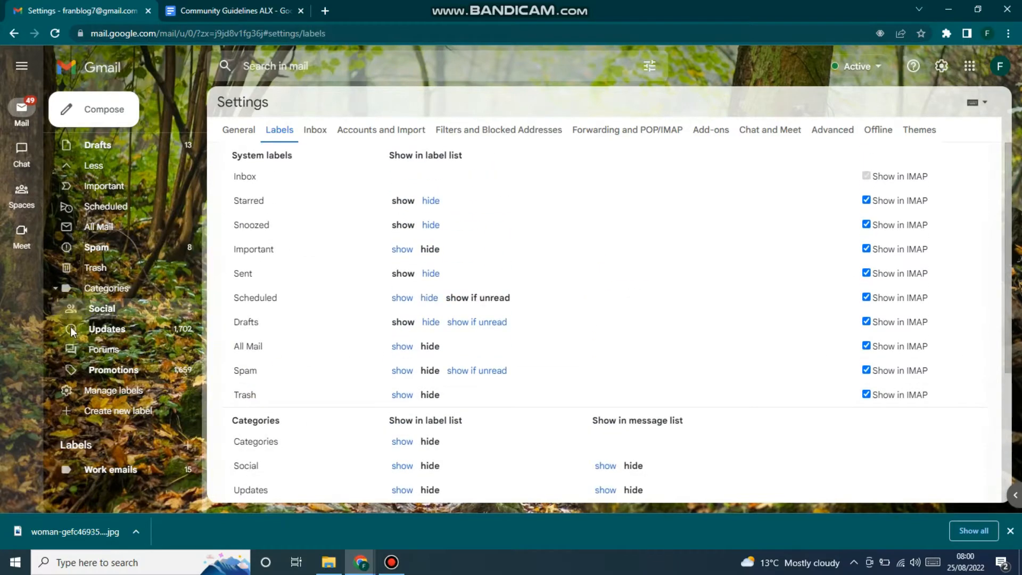
Collapse the expanded label list and look through the messages filed under the "Work emails" label
{"action": "left_click", "coordinate": [105, 147]}
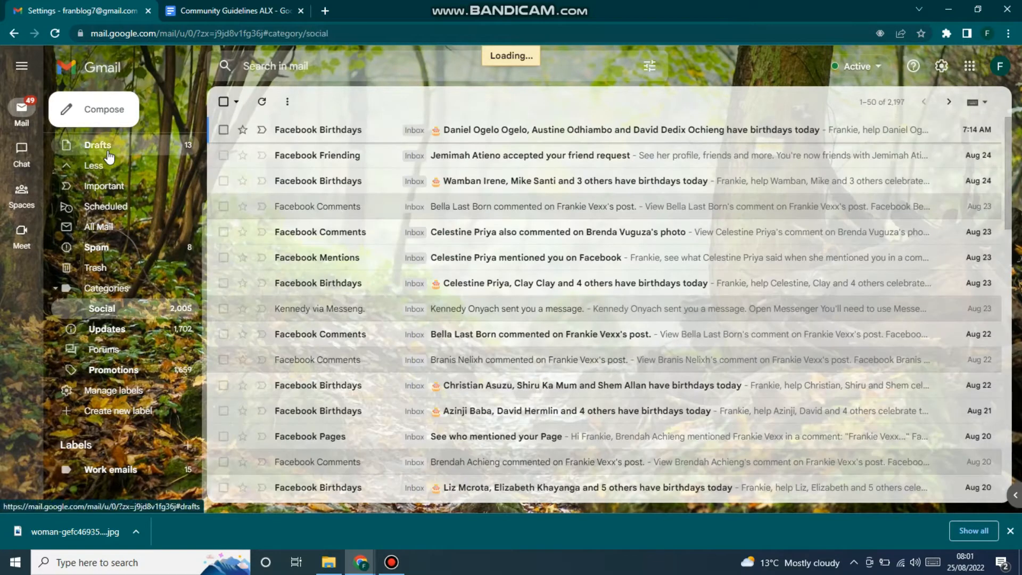
{"action": "left_click", "coordinate": [101, 165]}
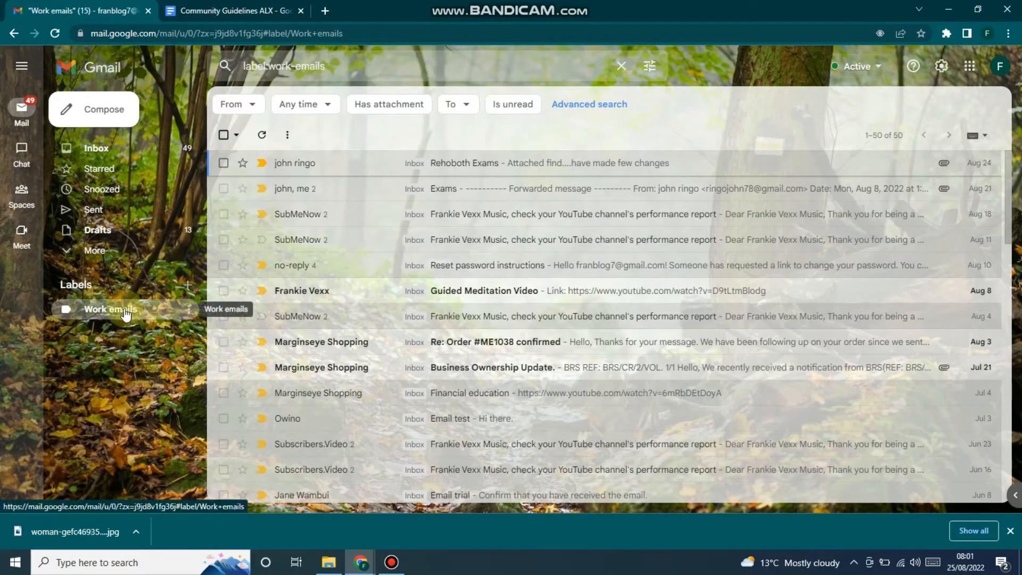
{"action": "scroll", "coordinate": [449, 277], "scroll_direction": "down", "scroll_amount": 10}
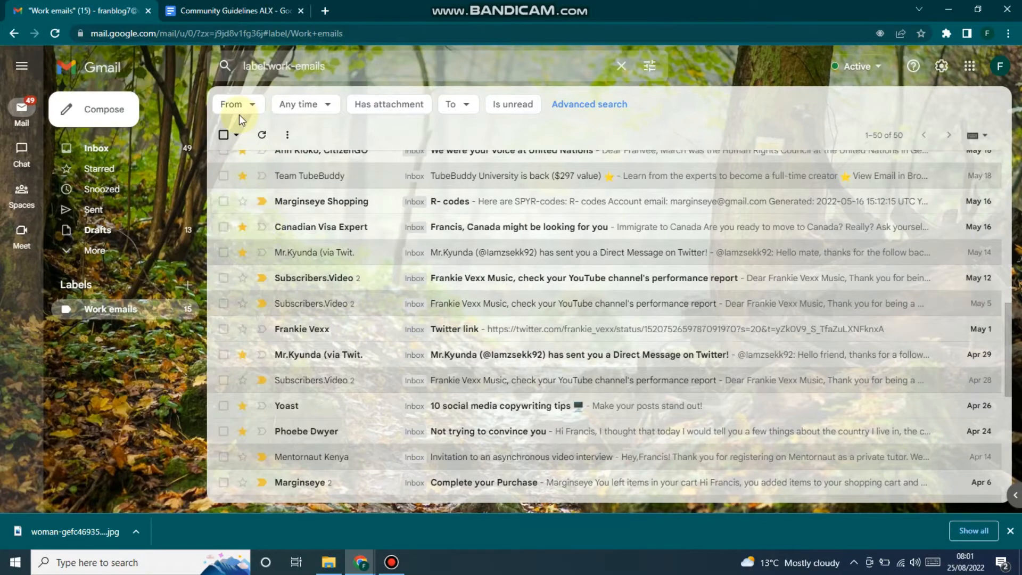
{"action": "scroll", "coordinate": [342, 368], "scroll_direction": "down", "scroll_amount": 10}
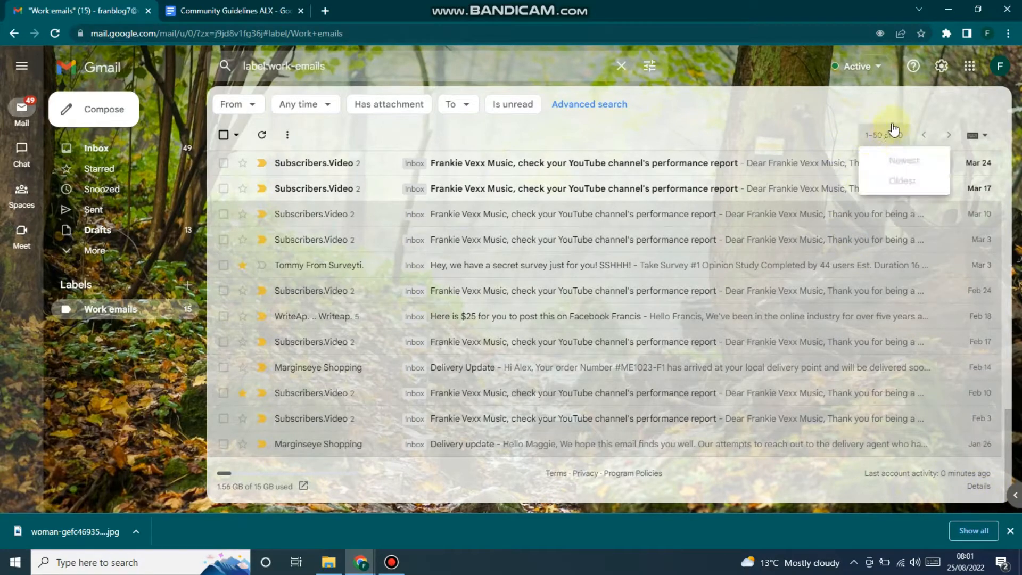
{"action": "scroll", "coordinate": [324, 282], "scroll_direction": "up", "scroll_amount": 4}
{"action": "scroll", "coordinate": [324, 282], "scroll_direction": "up", "scroll_amount": 6}
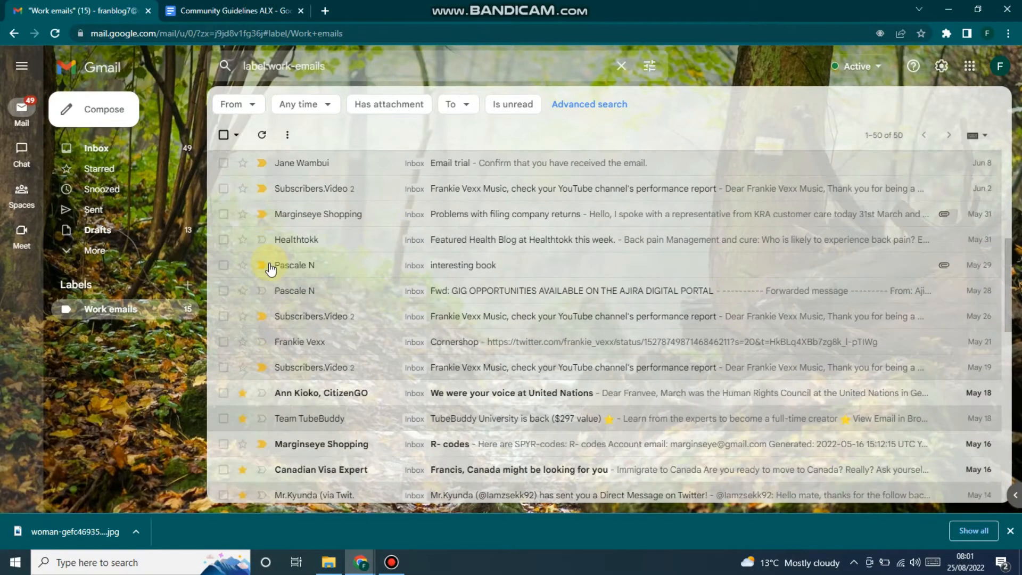
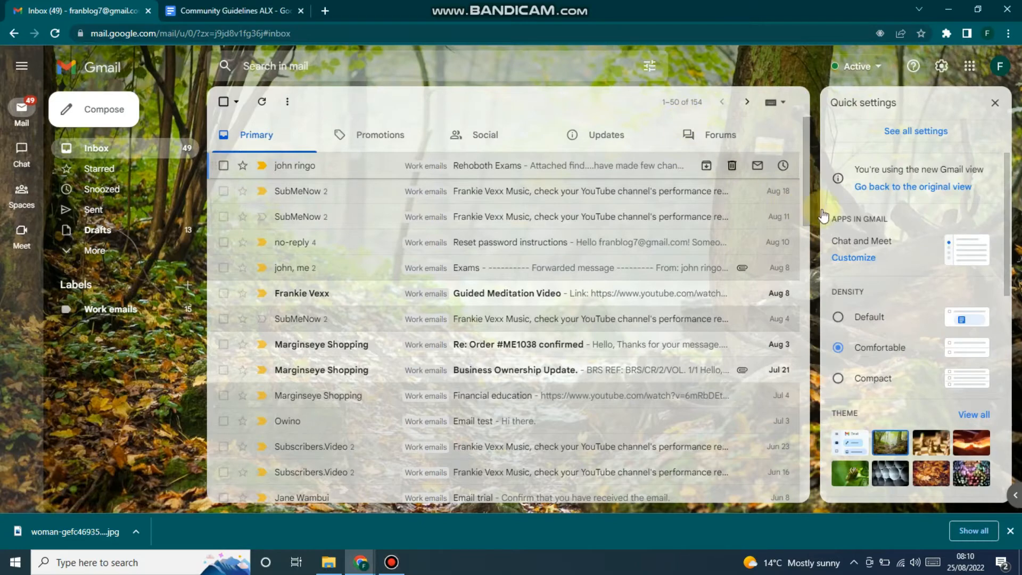
Open the full mail settings and find the Signature section among the general options
{"action": "left_click", "coordinate": [915, 133]}
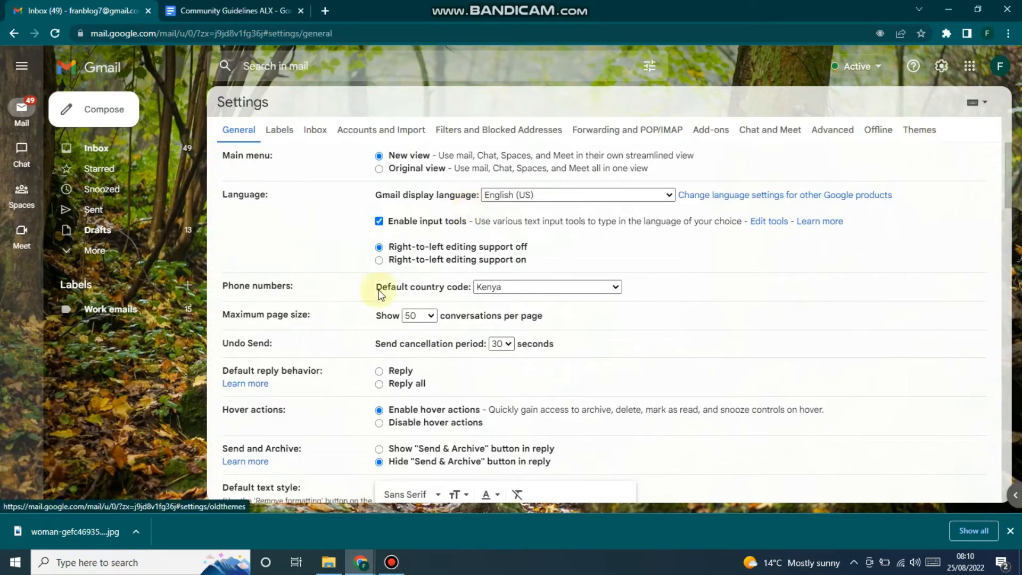
{"action": "scroll", "coordinate": [305, 179], "scroll_direction": "down", "scroll_amount": 15}
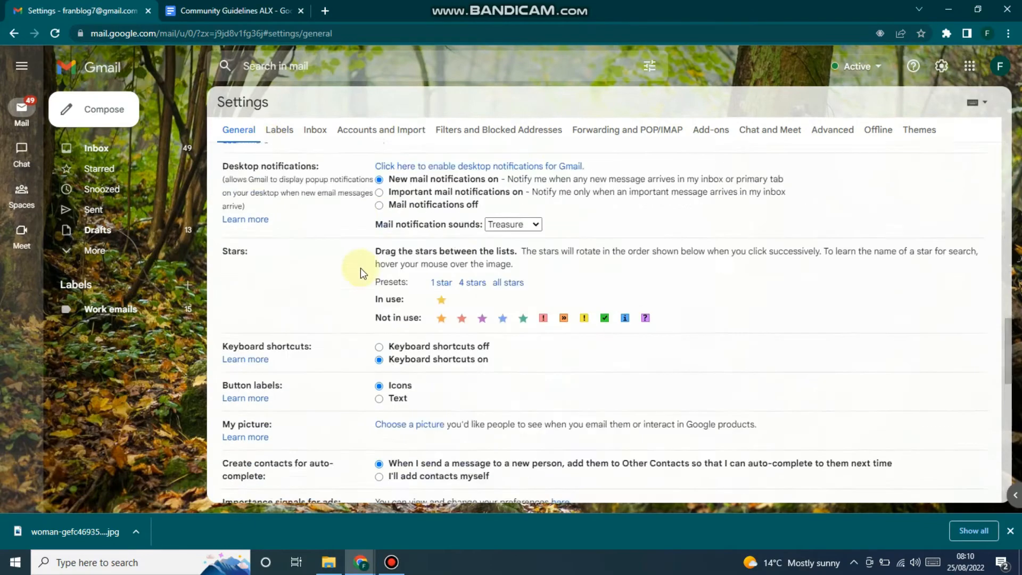
{"action": "scroll", "coordinate": [359, 268], "scroll_direction": "down", "scroll_amount": 8}
{"action": "scroll", "coordinate": [362, 268], "scroll_direction": "up", "scroll_amount": 6}
{"action": "scroll", "coordinate": [366, 267], "scroll_direction": "down", "scroll_amount": 2}
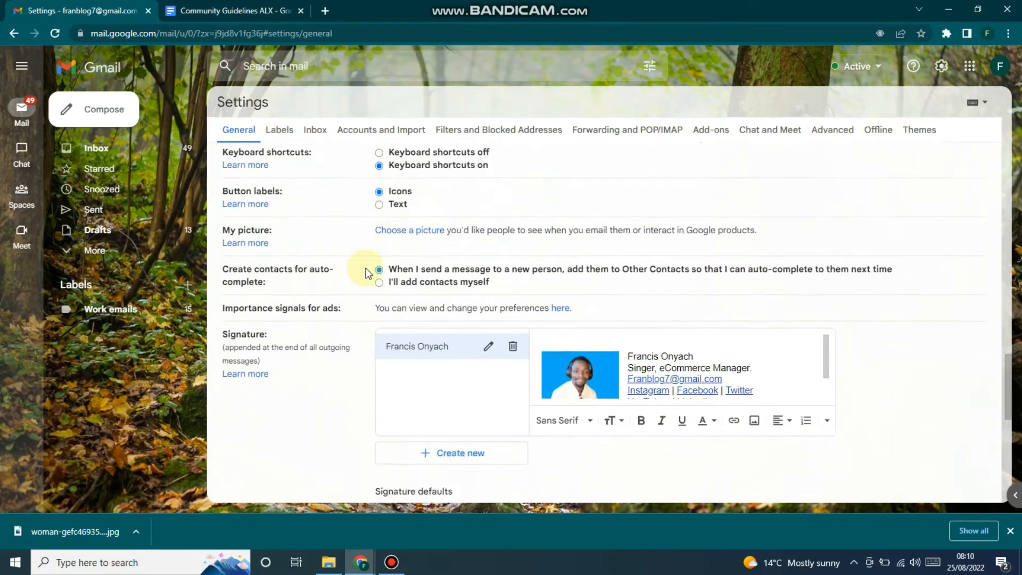
{"action": "scroll", "coordinate": [366, 267], "scroll_direction": "down", "scroll_amount": 1}
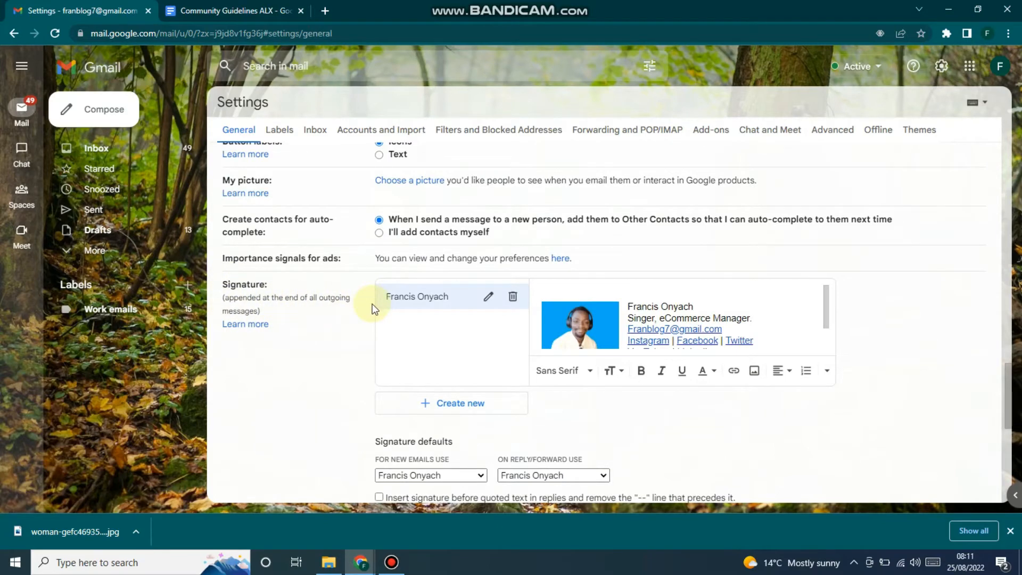
Examine the signature defaults and the existing signature's layout of photo, name, job title, contact e-mail and social media links
{"action": "scroll", "coordinate": [714, 294], "scroll_direction": "down", "scroll_amount": 5}
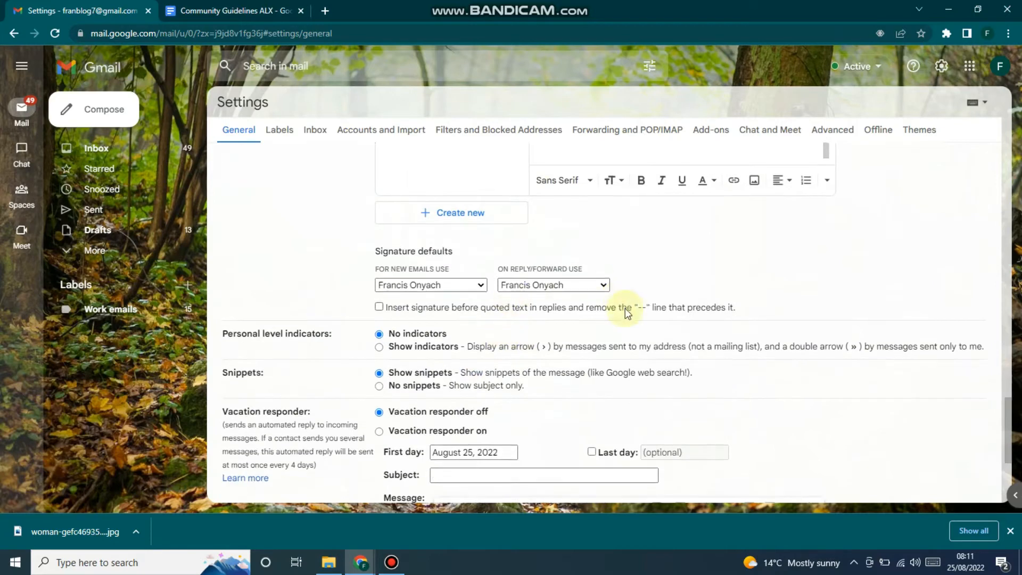
{"action": "scroll", "coordinate": [644, 307], "scroll_direction": "up", "scroll_amount": 5}
{"action": "scroll", "coordinate": [692, 400], "scroll_direction": "up", "scroll_amount": 1}
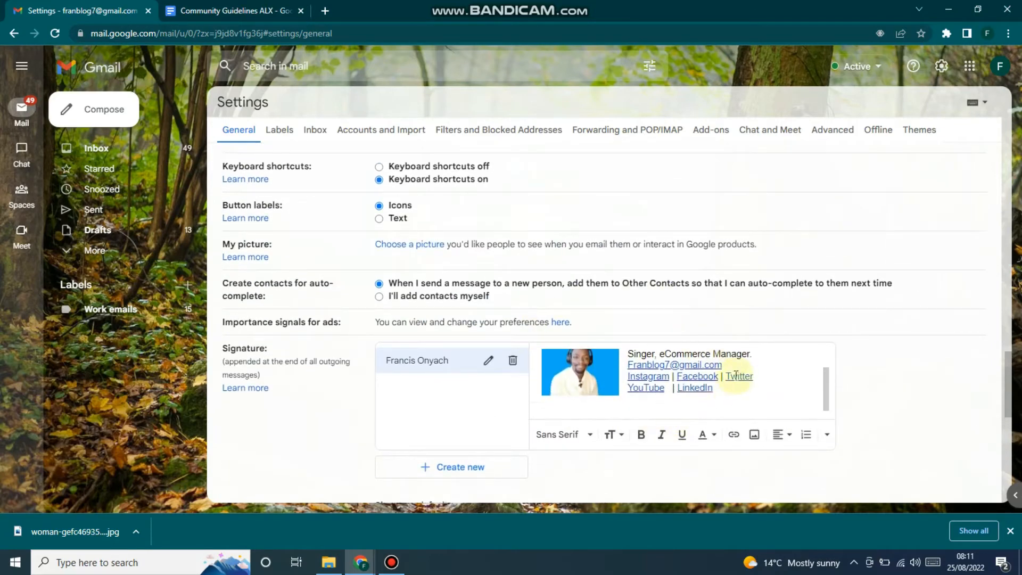
{"action": "scroll", "coordinate": [697, 398], "scroll_direction": "down", "scroll_amount": 1}
{"action": "scroll", "coordinate": [637, 372], "scroll_direction": "up", "scroll_amount": 1}
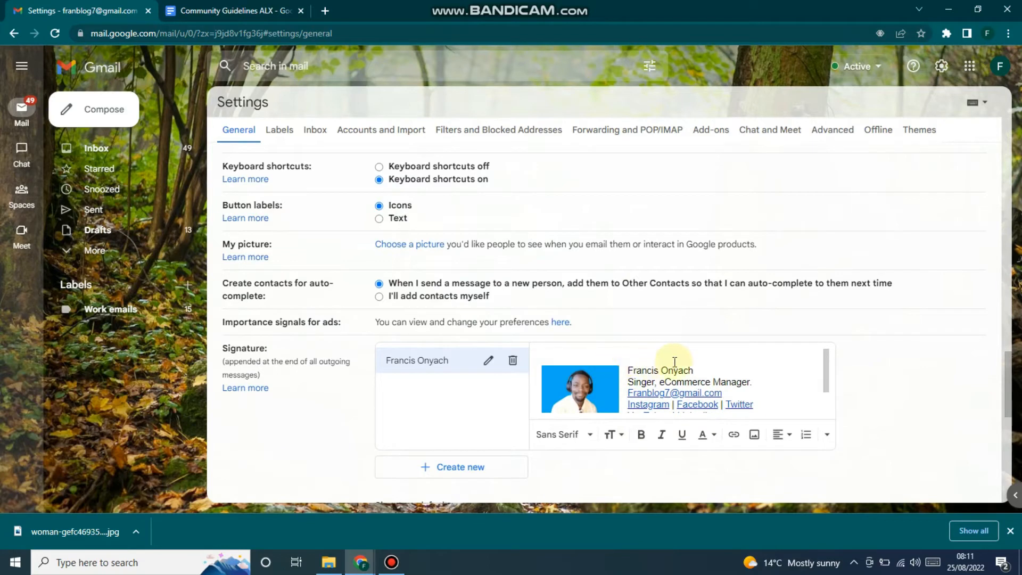
{"action": "scroll", "coordinate": [772, 385], "scroll_direction": "down", "scroll_amount": 1}
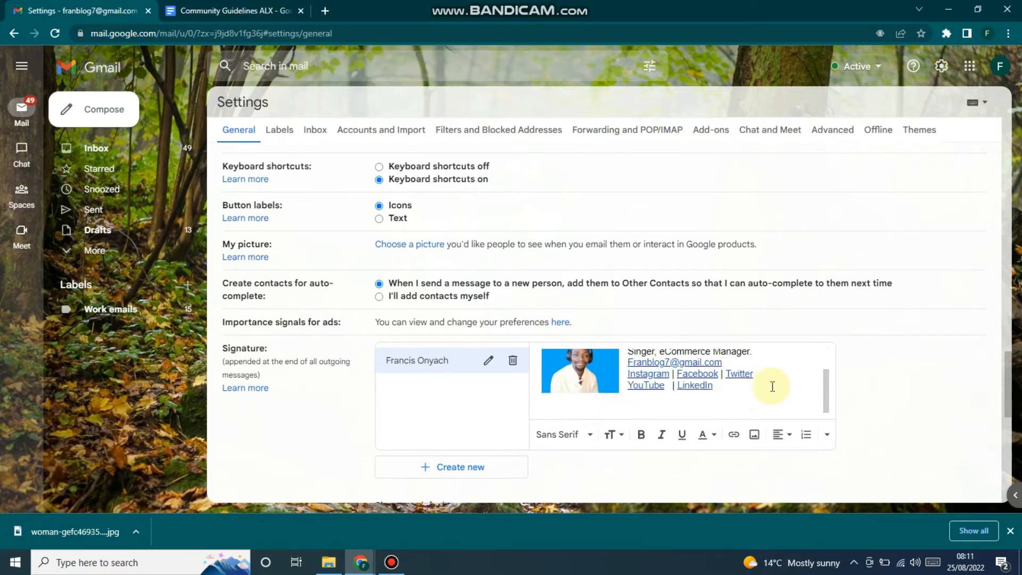
{"action": "scroll", "coordinate": [772, 386], "scroll_direction": "up", "scroll_amount": 1}
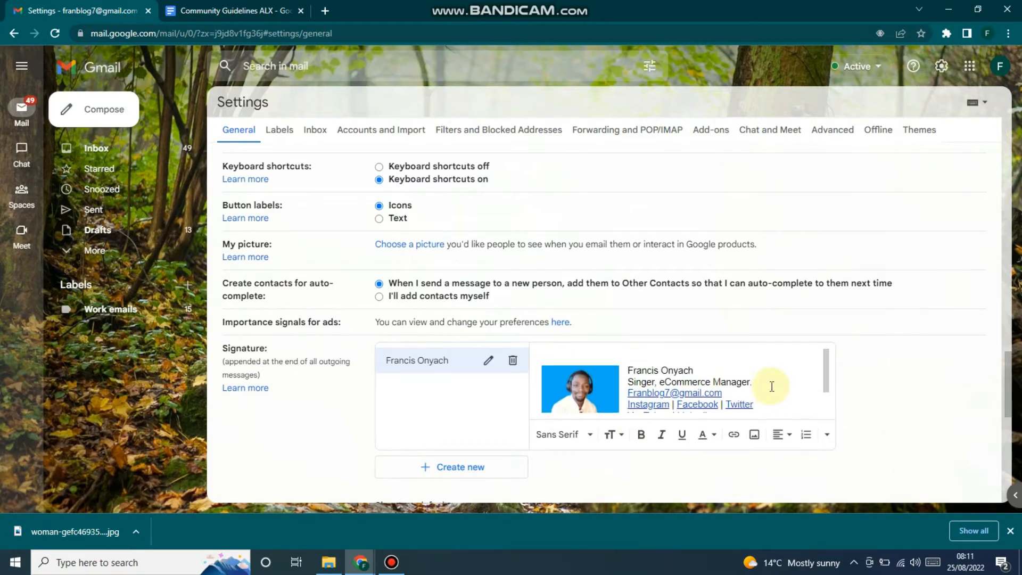
{"action": "scroll", "coordinate": [652, 386], "scroll_direction": "down", "scroll_amount": 1}
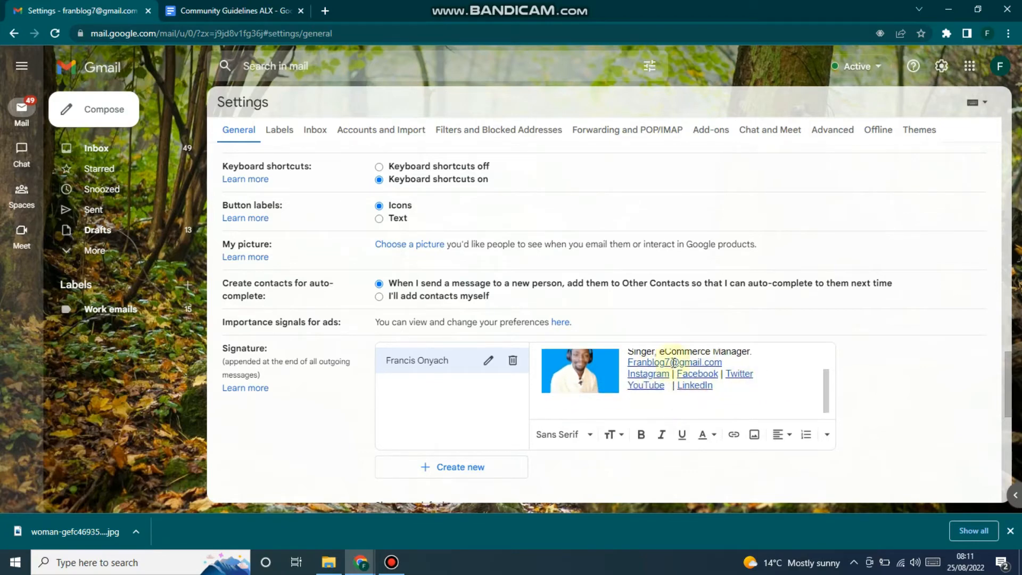
{"action": "scroll", "coordinate": [743, 402], "scroll_direction": "up", "scroll_amount": 1}
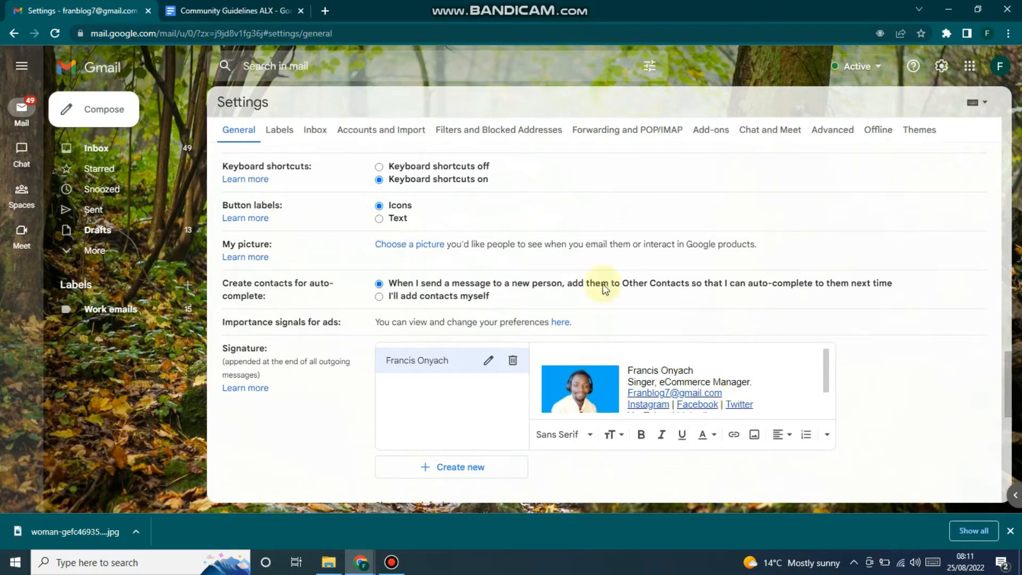
Switch to Google Docs, open its home page in a new tab and create a blank document
{"action": "left_click", "coordinate": [205, 10]}
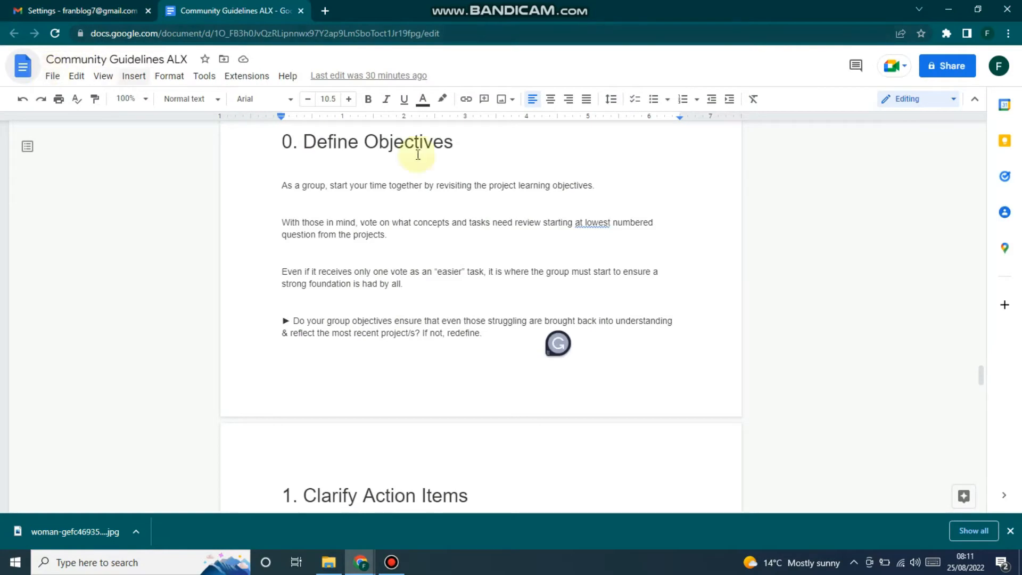
{"action": "scroll", "coordinate": [405, 183], "scroll_direction": "down", "scroll_amount": 3}
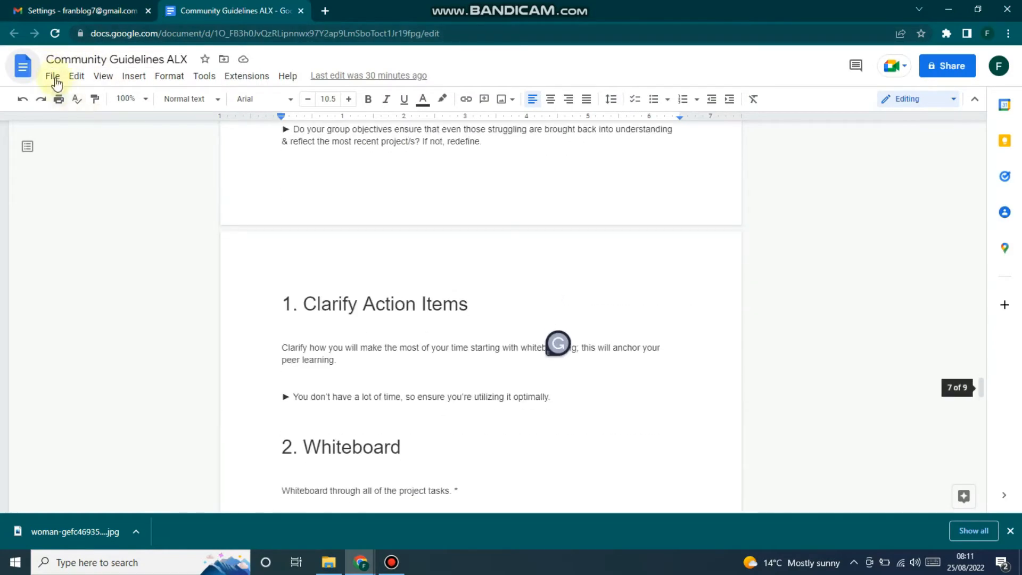
{"action": "right_click", "coordinate": [22, 69]}
{"action": "left_click", "coordinate": [58, 75]}
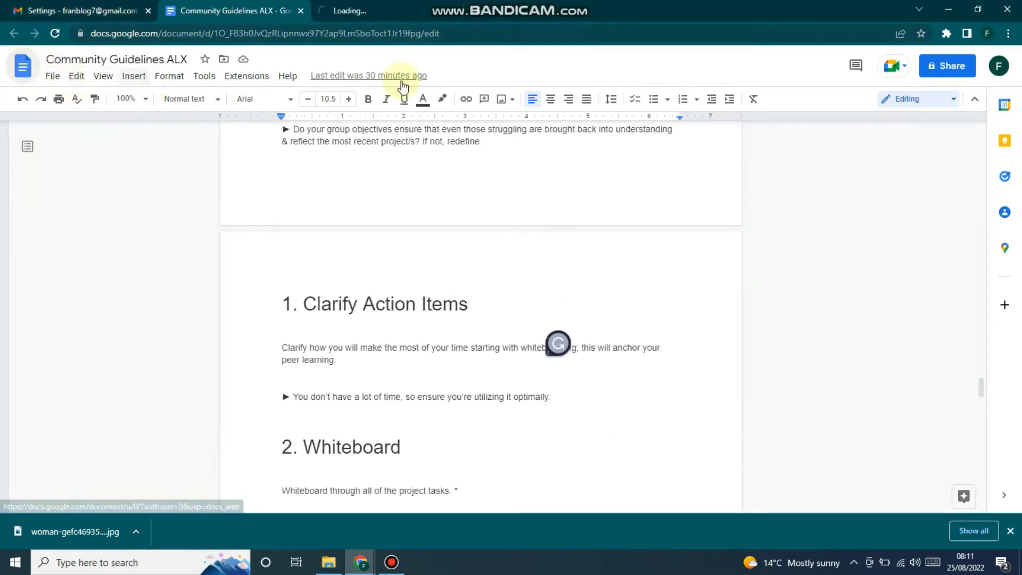
{"action": "left_click", "coordinate": [380, 10]}
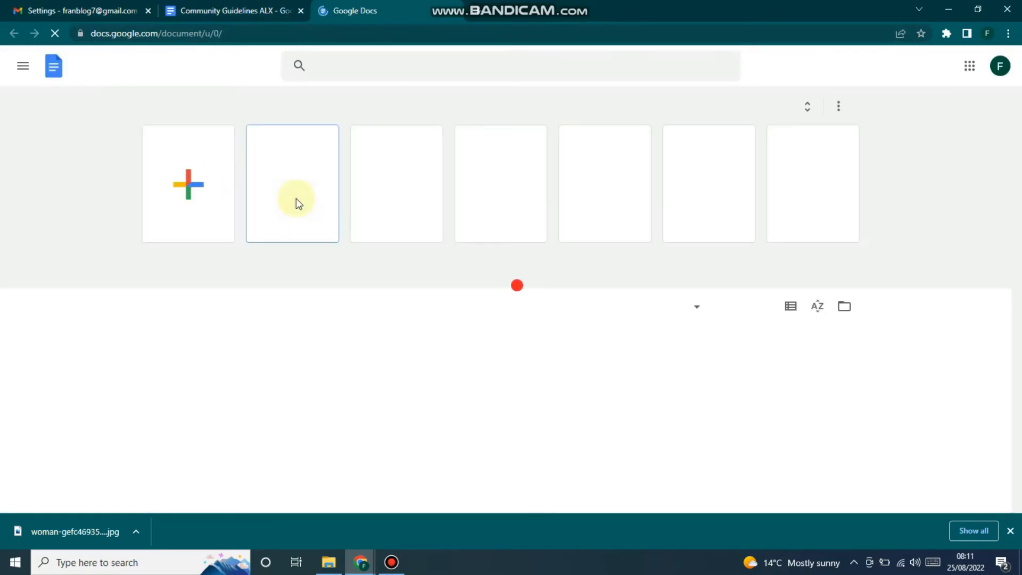
{"action": "left_click", "coordinate": [192, 183]}
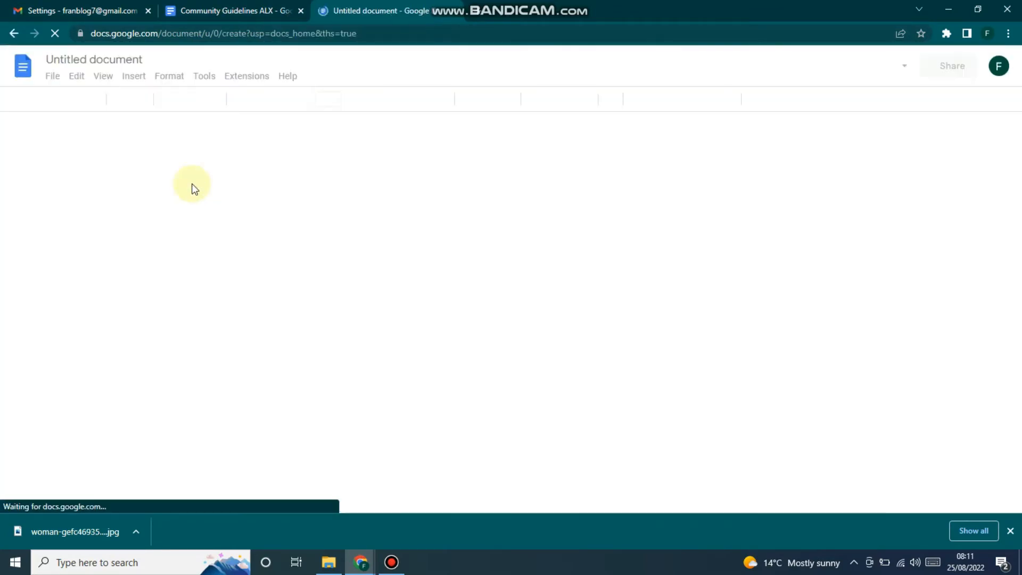
Name the new document "Email signature"
{"action": "left_click", "coordinate": [127, 57]}
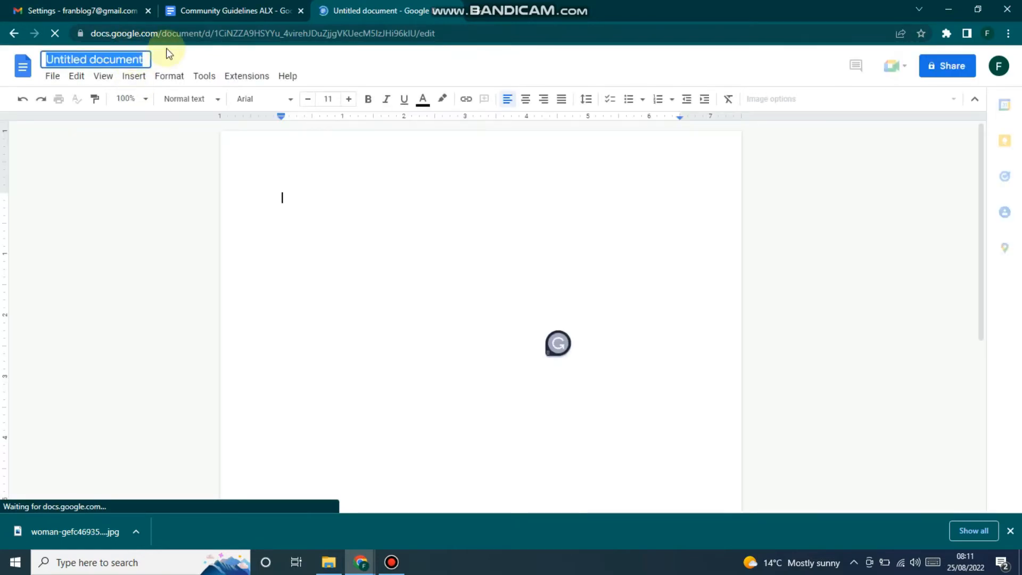
{"action": "type", "text": "Email si"}
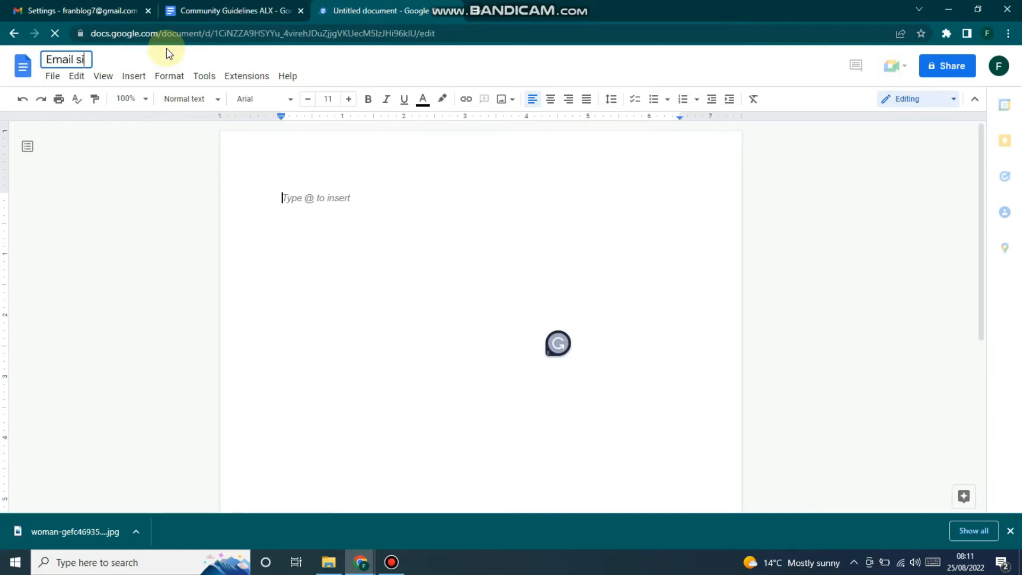
{"action": "type", "text": "ganature"}
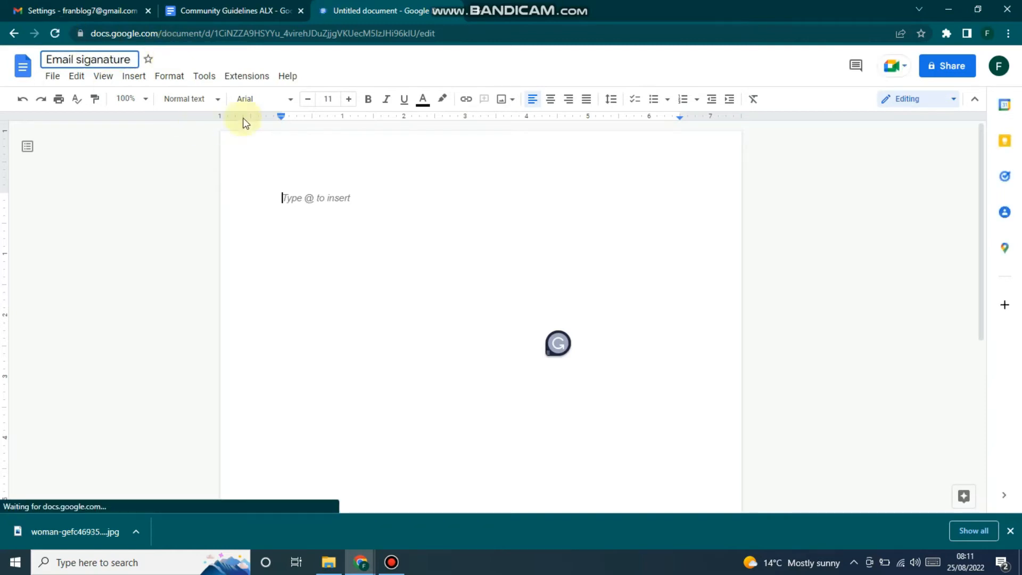
{"action": "left_click", "coordinate": [97, 58]}
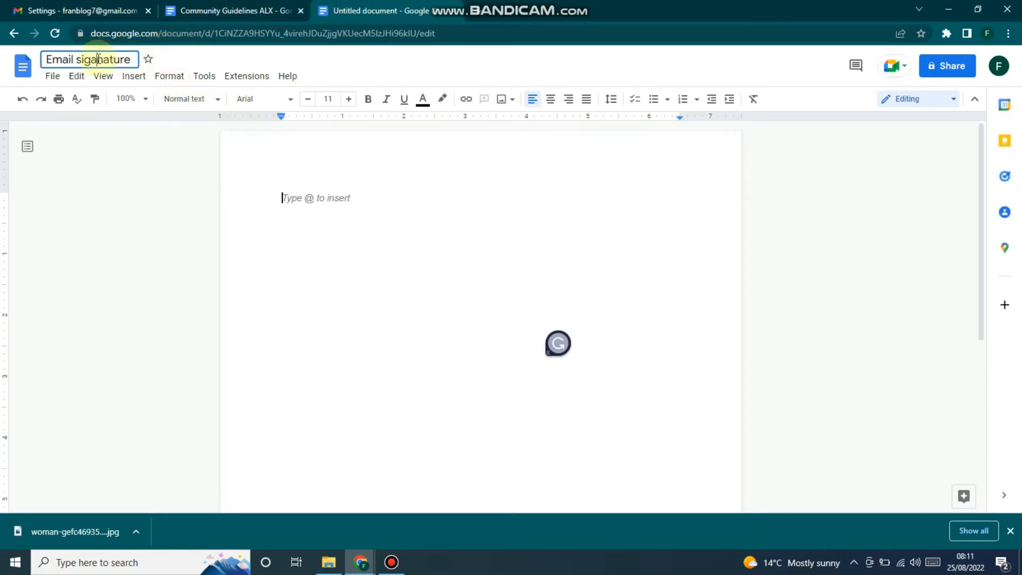
{"action": "key", "text": "BackSpace"}
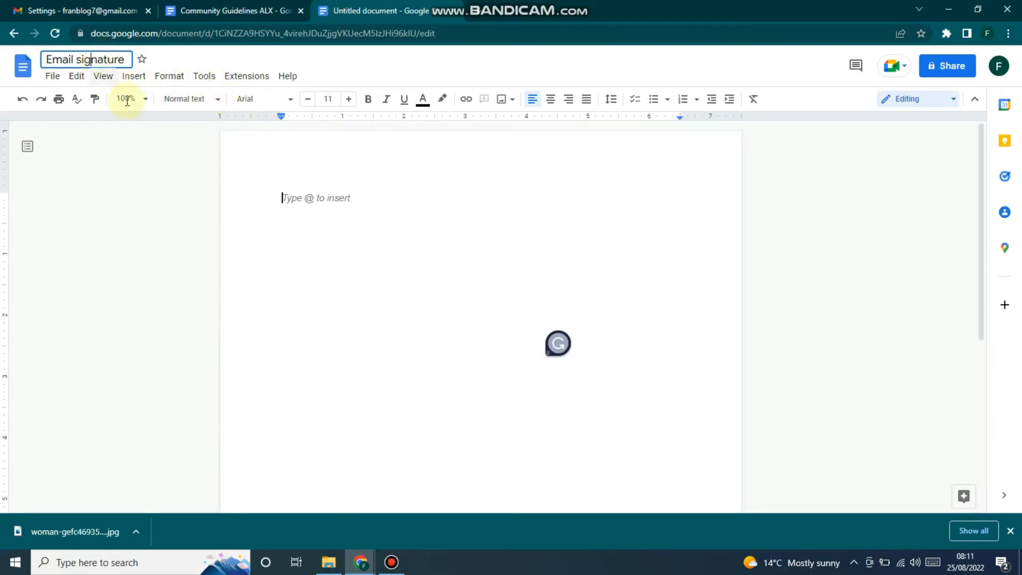
{"action": "left_click", "coordinate": [318, 200]}
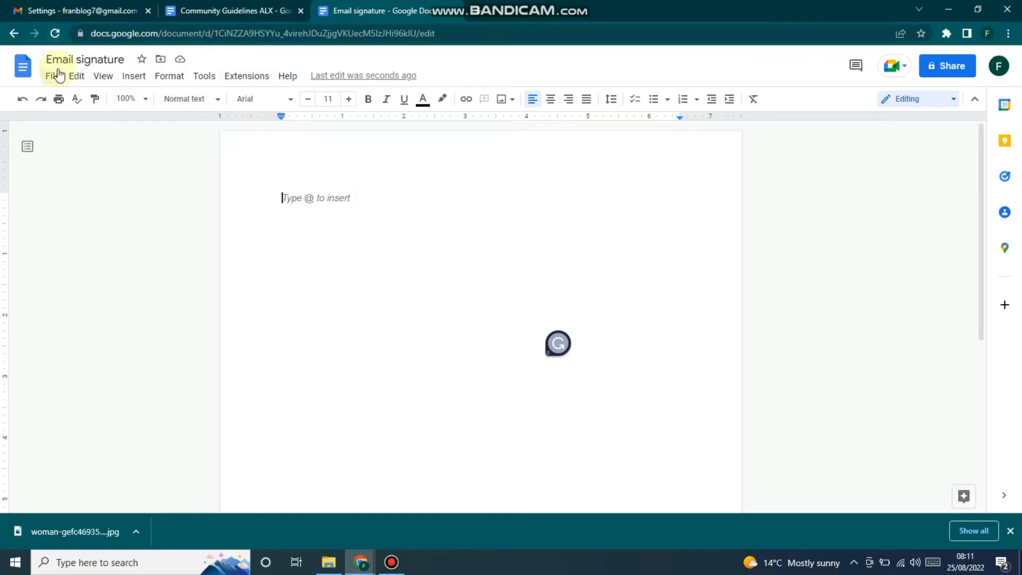
Insert a table with two columns and one row at the beginning of the document
{"action": "left_click", "coordinate": [132, 78]}
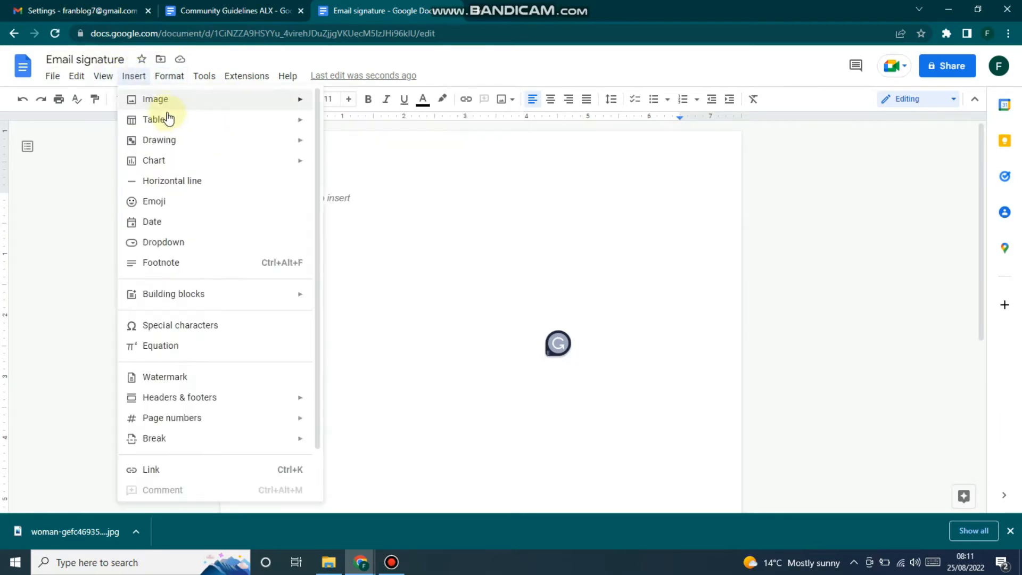
{"action": "mouse_move", "coordinate": [183, 122]}
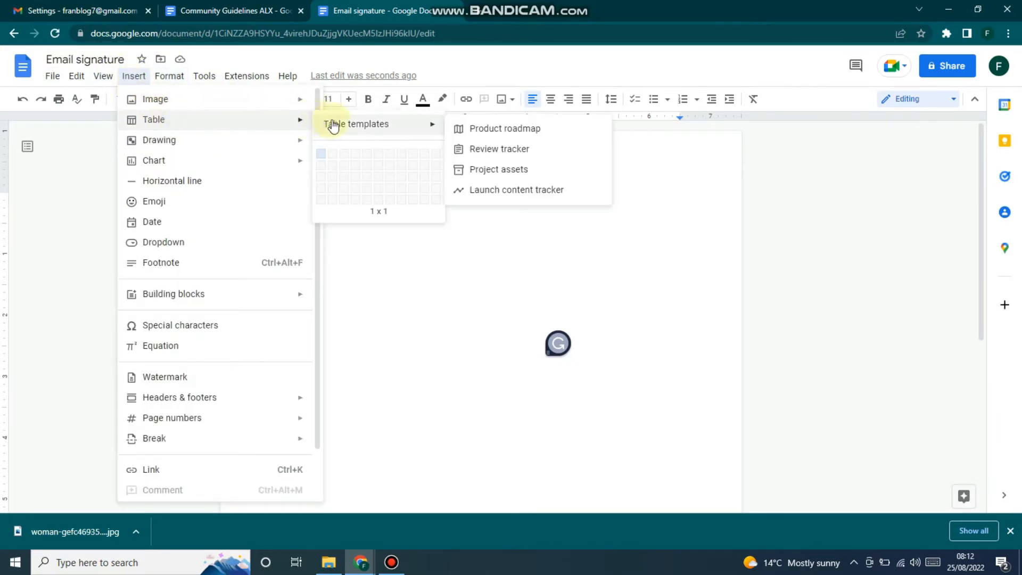
{"action": "left_click", "coordinate": [333, 159]}
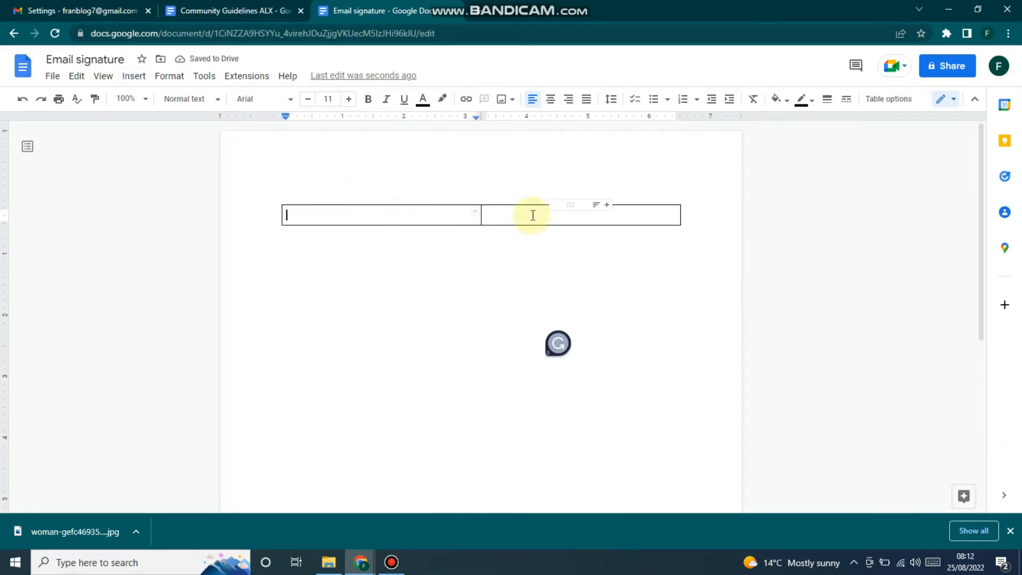
Make the table row taller with five blank lines in the first cell and narrow the first column to about half its width
{"action": "key", "text": "Return"}
{"action": "key", "text": "Return"}
{"action": "key", "text": "Return"}
{"action": "key", "text": "Return"}
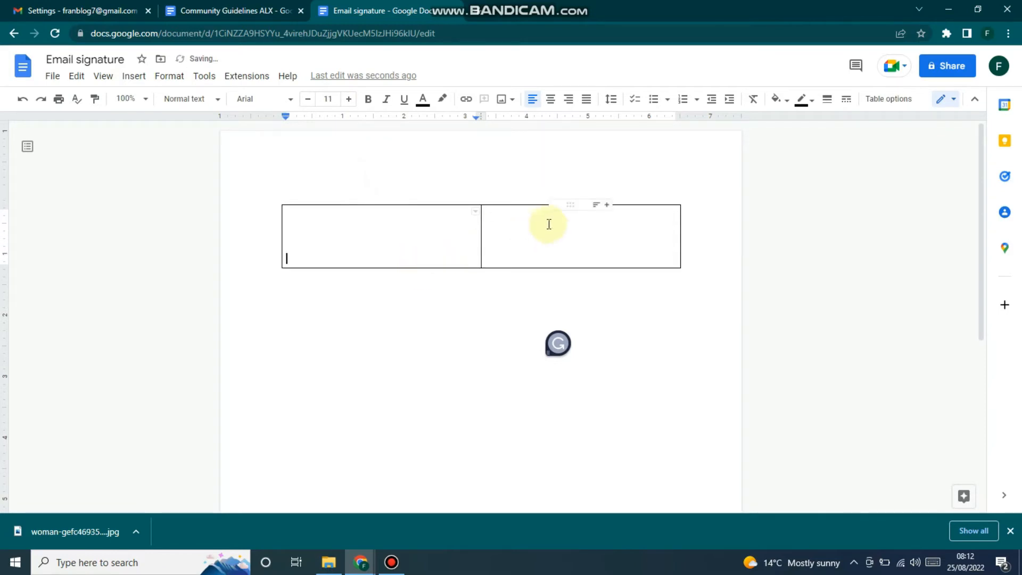
{"action": "key", "text": "Return"}
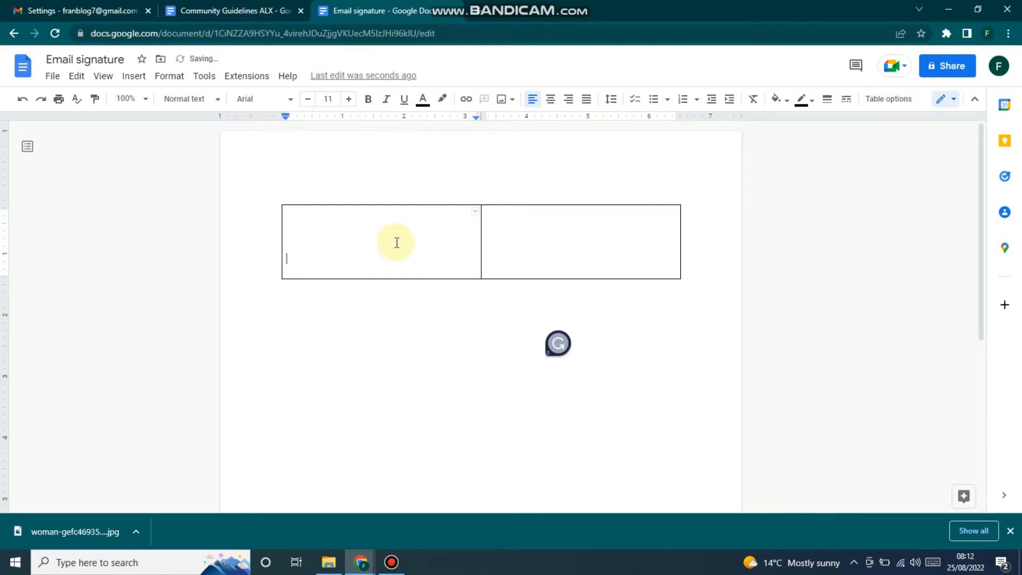
{"action": "mouse_move", "coordinate": [481, 221]}
{"action": "left_mouse_down"}
{"action": "mouse_move", "coordinate": [390, 217]}
{"action": "mouse_move", "coordinate": [385, 230]}
{"action": "left_mouse_up"}
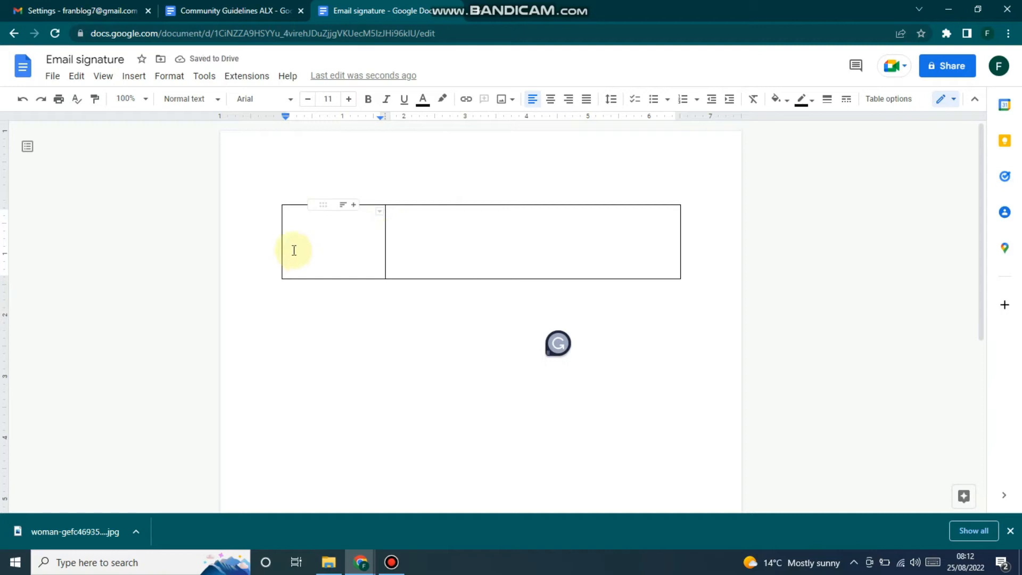
Insert the image woman-gefc469352_1920 from the computer's Downloads folder into the table's first cell
{"action": "left_click", "coordinate": [139, 80]}
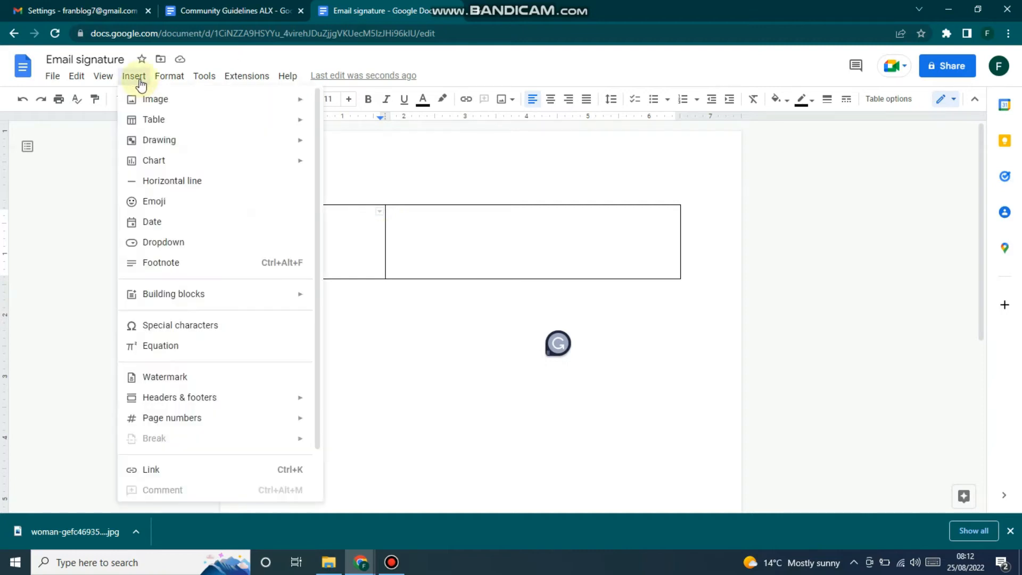
{"action": "mouse_move", "coordinate": [200, 102]}
{"action": "left_click", "coordinate": [372, 103]}
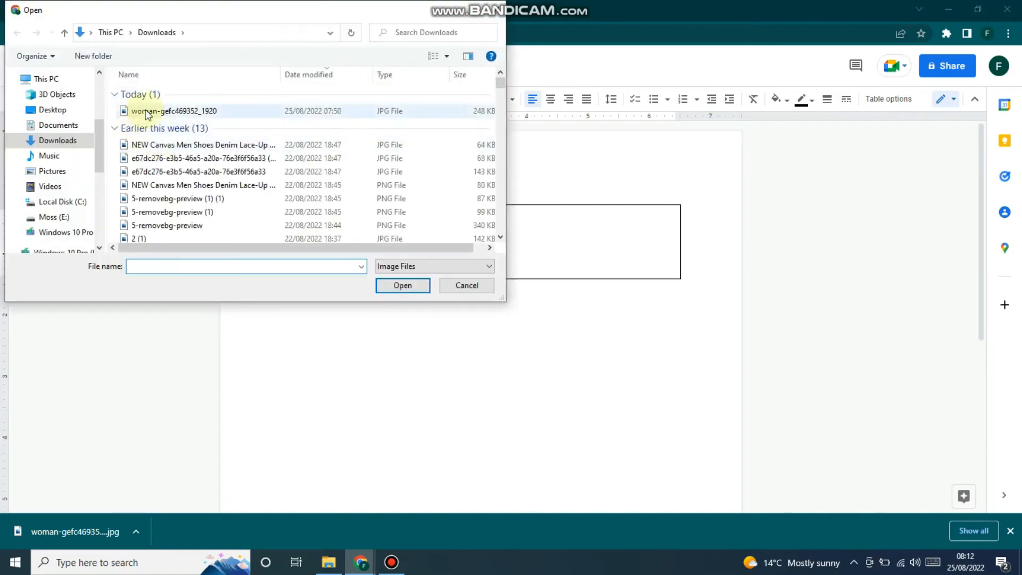
{"action": "left_click", "coordinate": [155, 111]}
{"action": "left_click", "coordinate": [402, 286]}
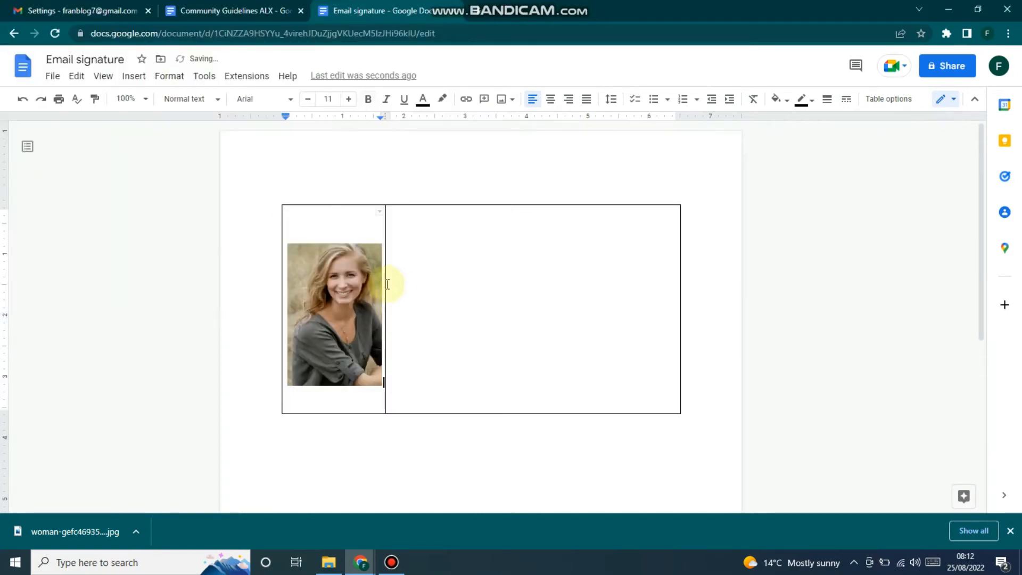
Shorten the inserted photo to about three quarters of its height, keeping its width
{"action": "left_click", "coordinate": [341, 292]}
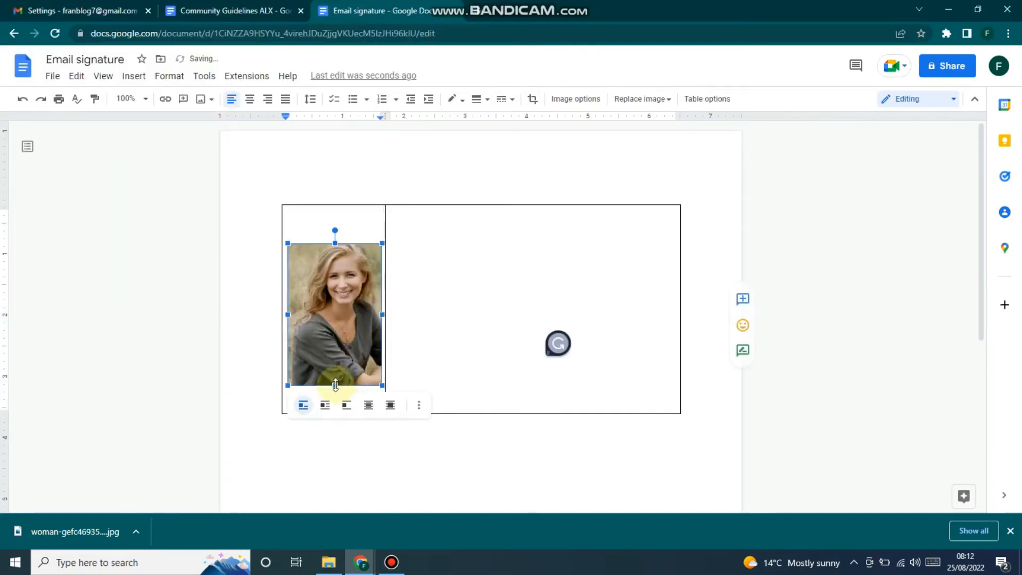
{"action": "left_click_drag", "start_coordinate": [335, 385], "coordinate": [334, 326]}
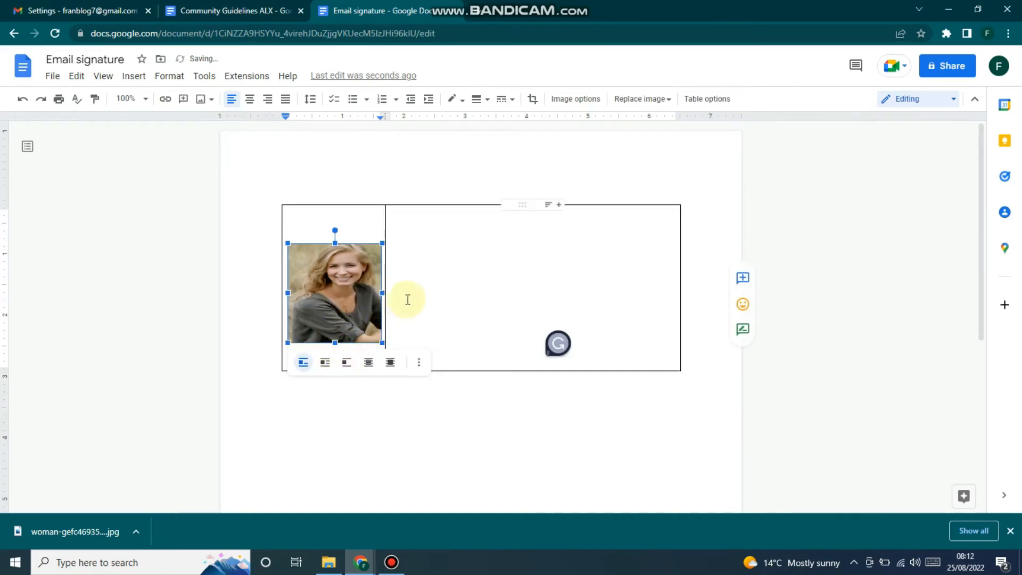
{"action": "left_click_drag", "start_coordinate": [335, 242], "coordinate": [335, 231]}
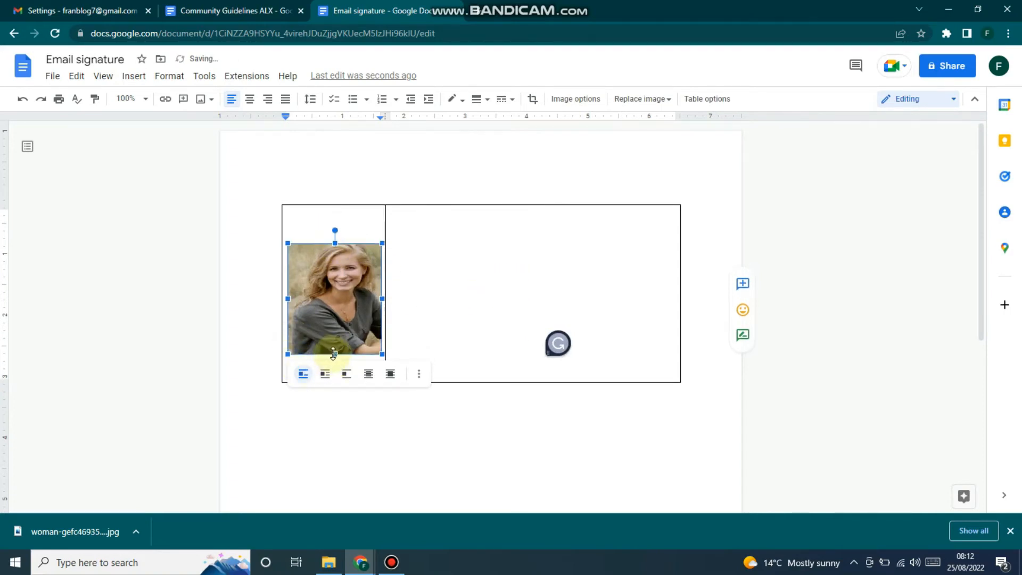
{"action": "left_click_drag", "start_coordinate": [333, 354], "coordinate": [333, 350]}
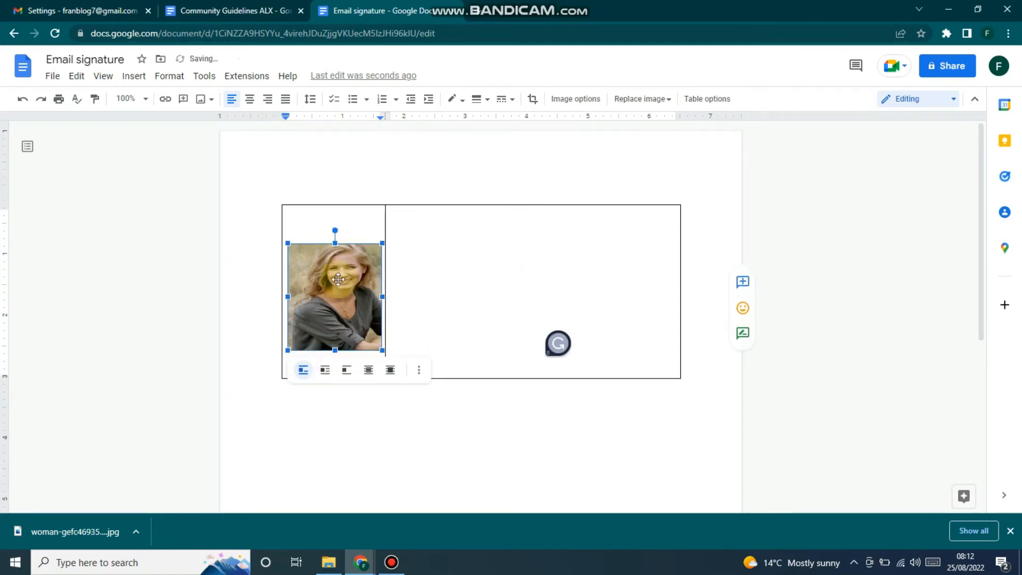
{"action": "left_click", "coordinate": [353, 217]}
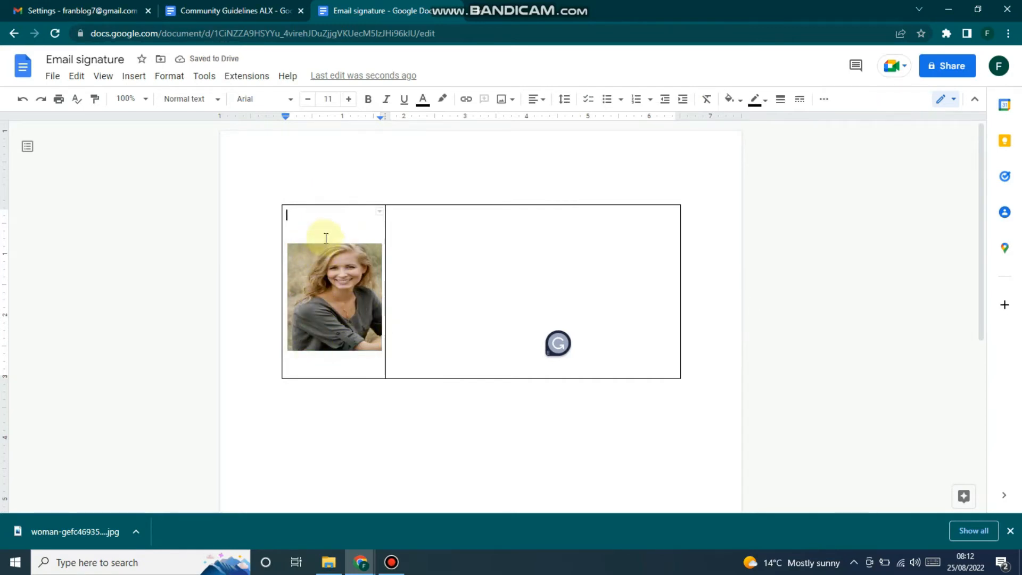
Fill the second cell with three lines: the sender's name, "Manager." and "Health solutions"
{"action": "left_click", "coordinate": [413, 251]}
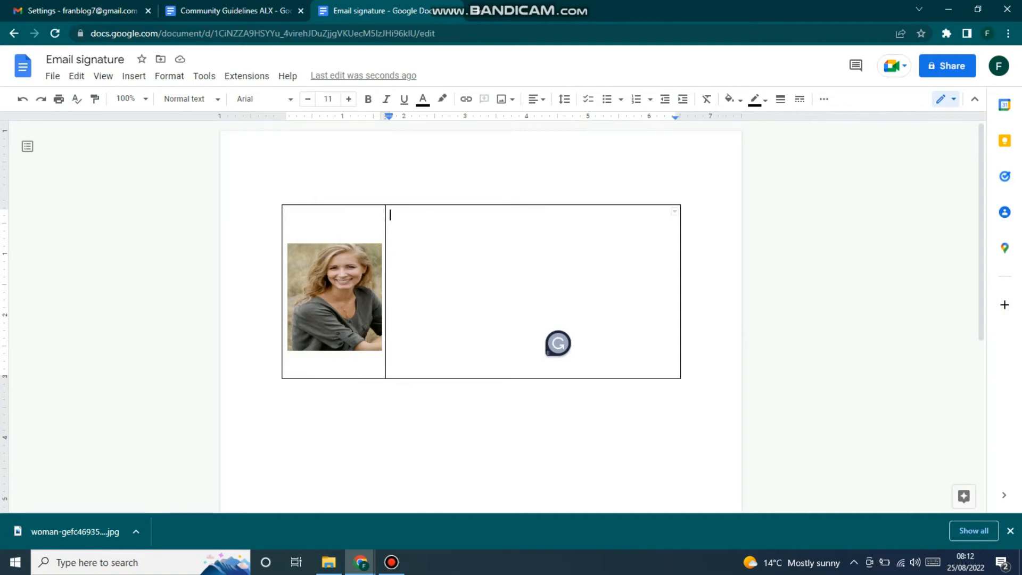
{"action": "type", "text": "JO"}
{"action": "key", "text": "Return"}
{"action": "type", "text": "Manage"}
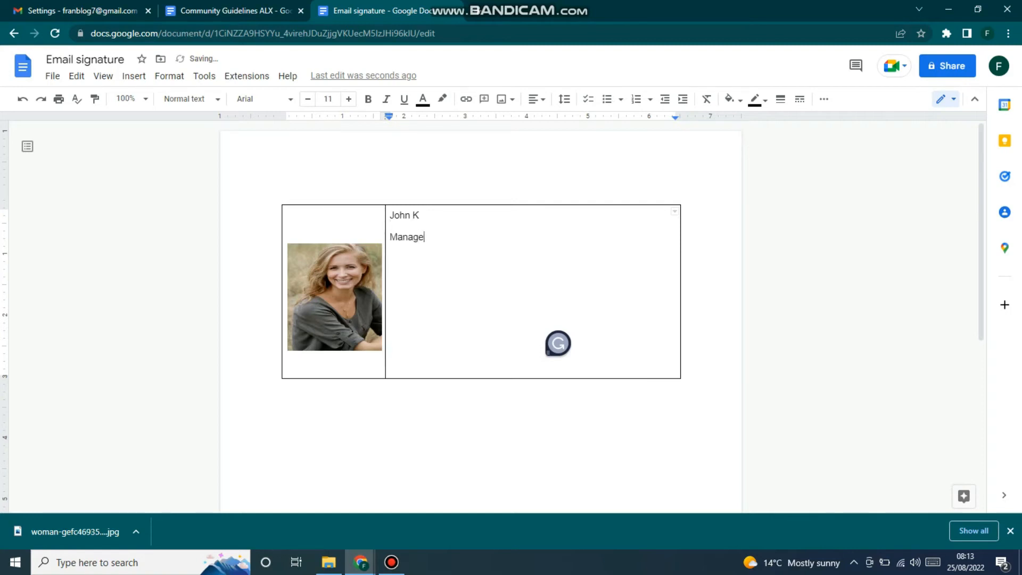
{"action": "type", "text": "r."}
{"action": "key", "text": "Return"}
{"action": "type", "text": "Health solutions"}
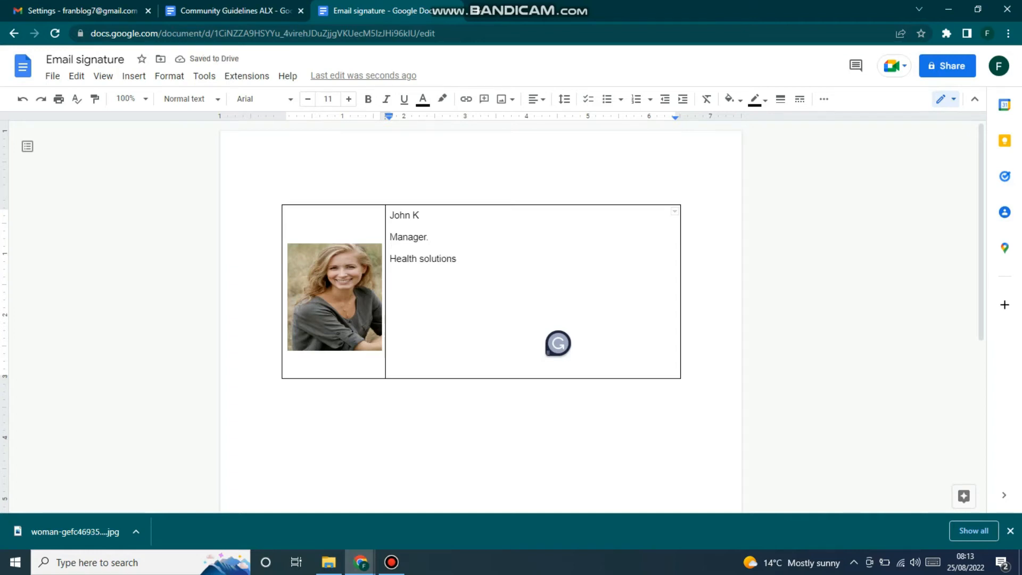
Add a fourth line with the social network names Facebook, Instagram, Twitter and Linkedin
{"action": "key", "text": "Return"}
{"action": "type", "text": "Fa"}
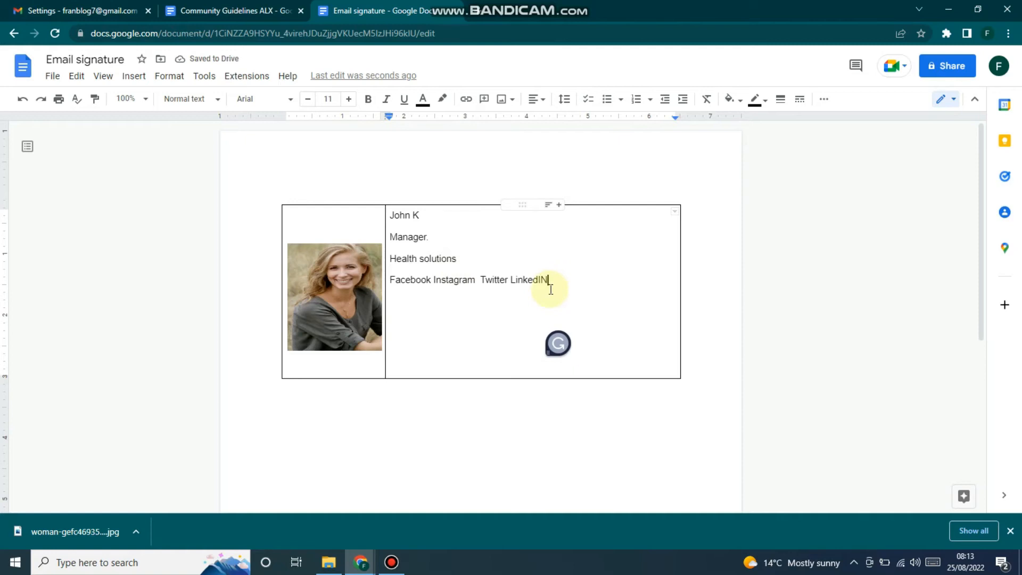
{"action": "key", "text": "BackSpace"}
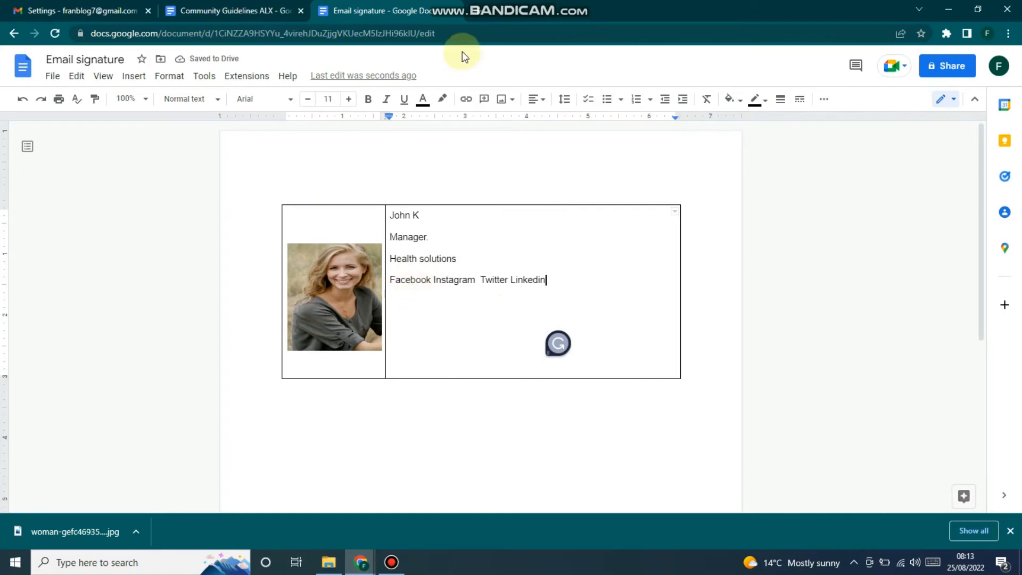
Open facebook.com in a new browser tab
{"action": "left_click", "coordinate": [478, 16]}
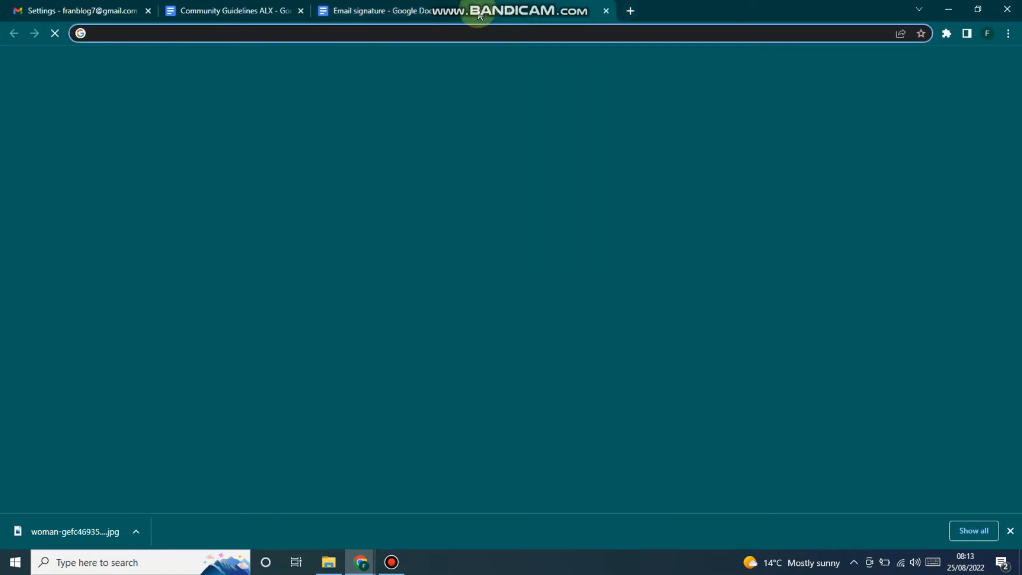
{"action": "type", "text": "facebook.com"}
{"action": "key", "text": "Return"}
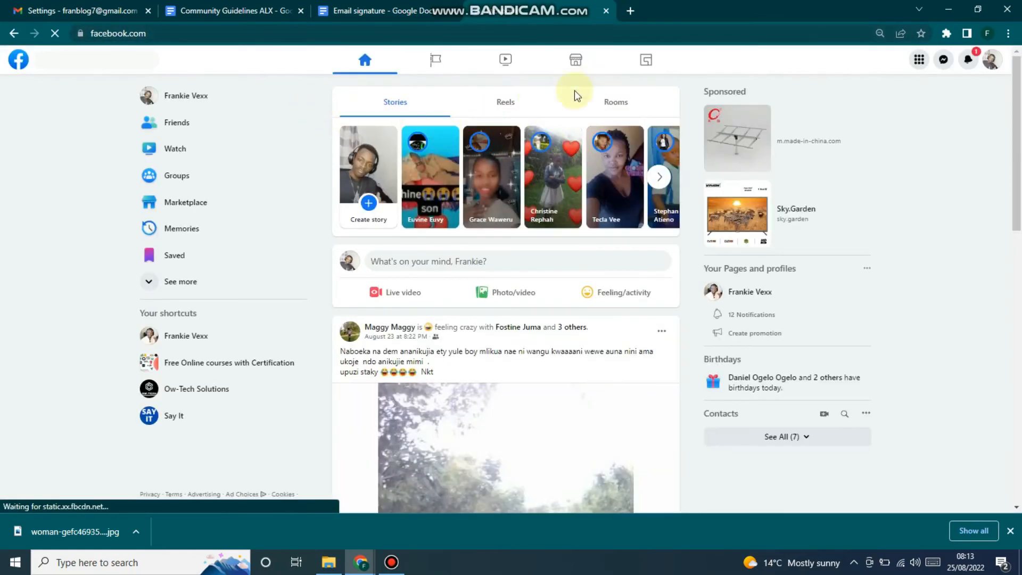
{"action": "scroll", "coordinate": [490, 125], "scroll_direction": "down", "scroll_amount": 3}
{"action": "scroll", "coordinate": [328, 125], "scroll_direction": "up", "scroll_amount": 3}
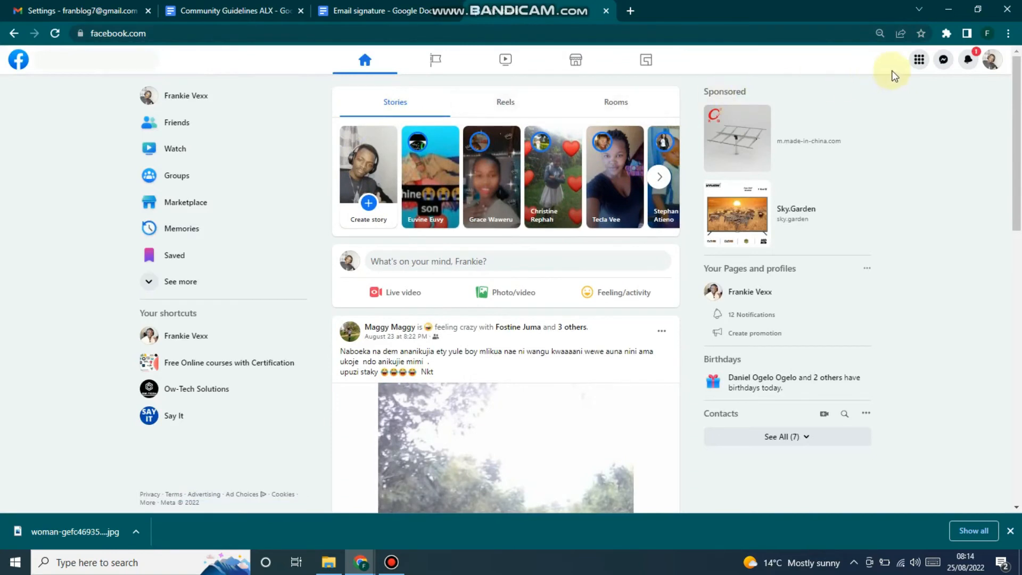
Open the account's own Facebook profile page and copy its web address
{"action": "left_click", "coordinate": [994, 62]}
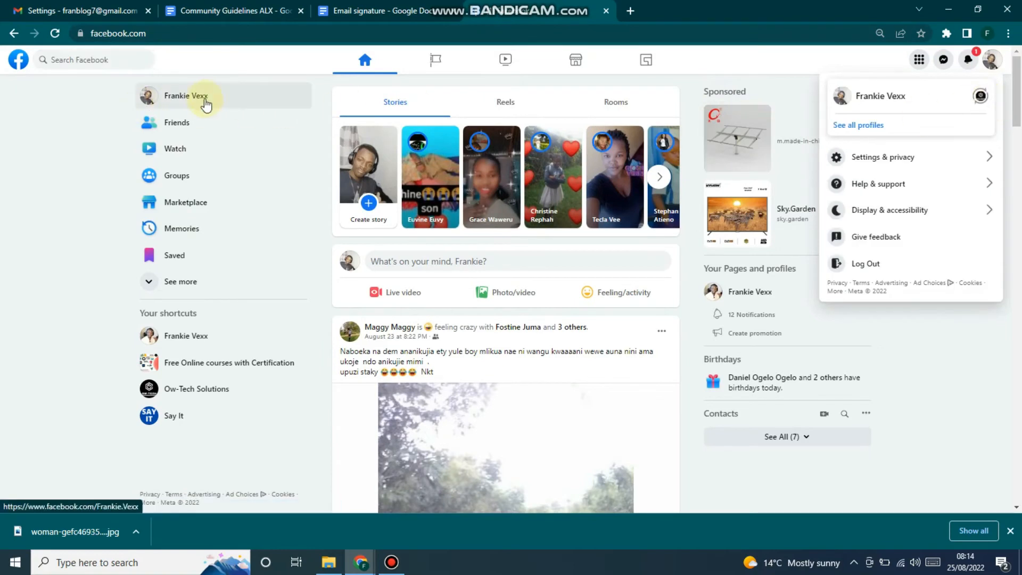
{"action": "left_click", "coordinate": [185, 98]}
{"action": "left_click", "coordinate": [186, 99]}
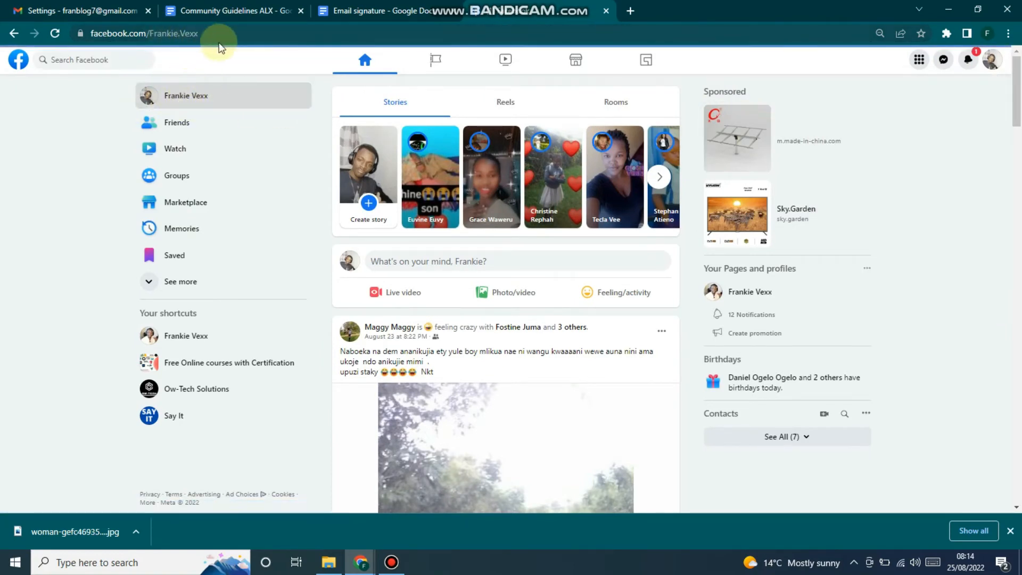
{"action": "left_click", "coordinate": [136, 34]}
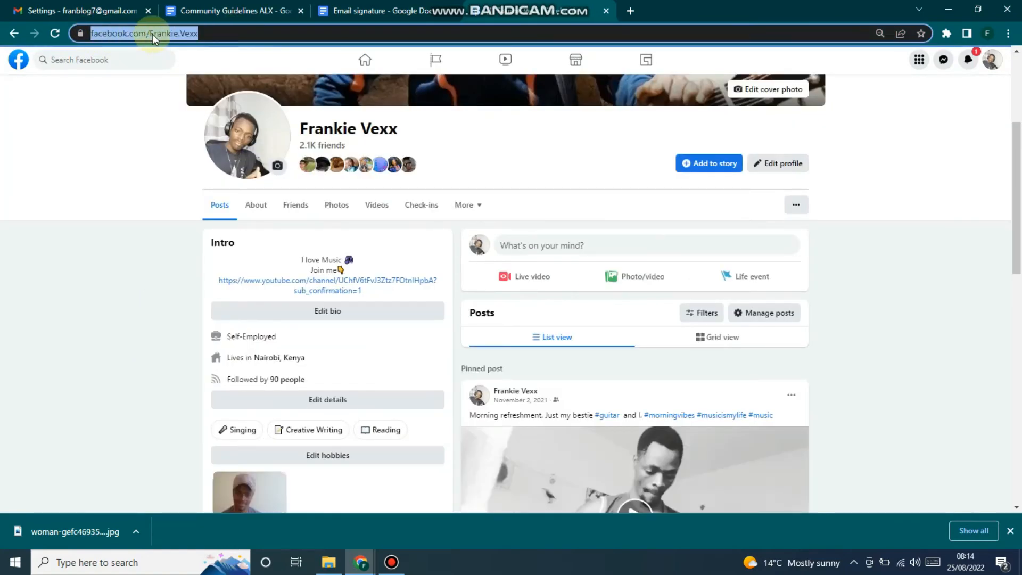
{"action": "right_click", "coordinate": [152, 34]}
{"action": "left_click", "coordinate": [186, 103]}
Return to the Email signature document and link the word "Facebook" to the copied profile address
{"action": "left_click", "coordinate": [228, 12]}
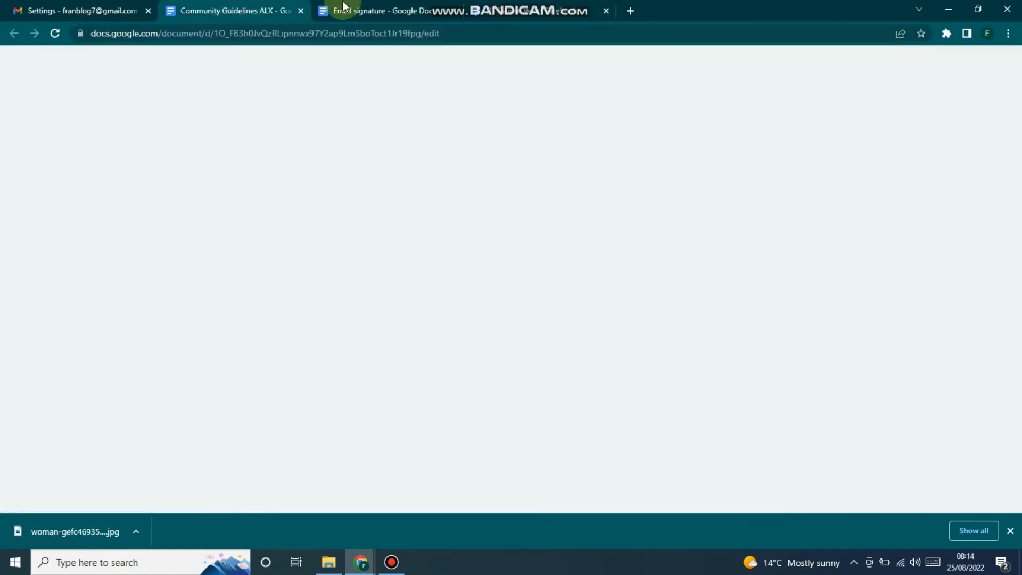
{"action": "left_click", "coordinate": [367, 8]}
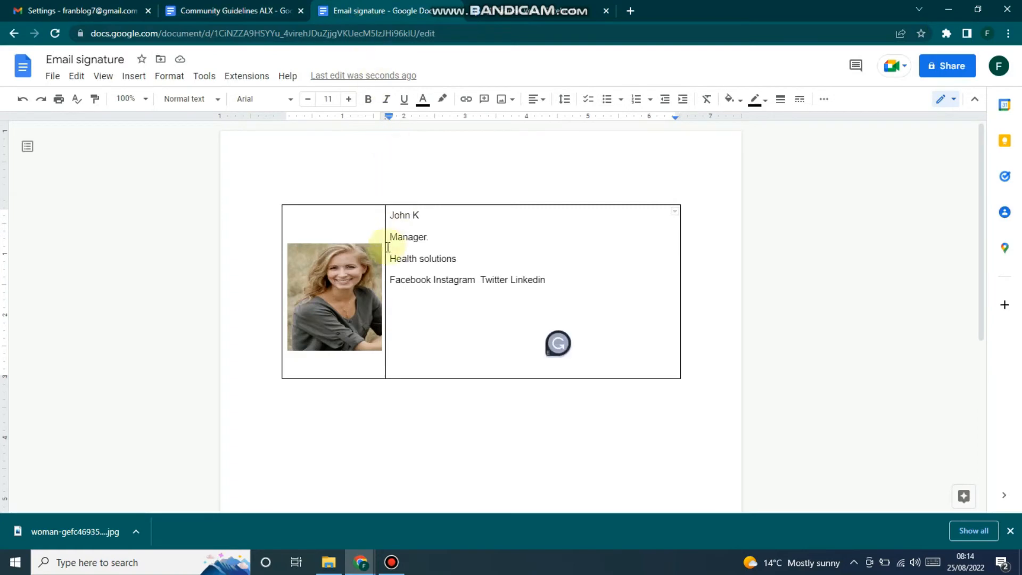
{"action": "left_click_drag", "start_coordinate": [389, 279], "coordinate": [428, 282]}
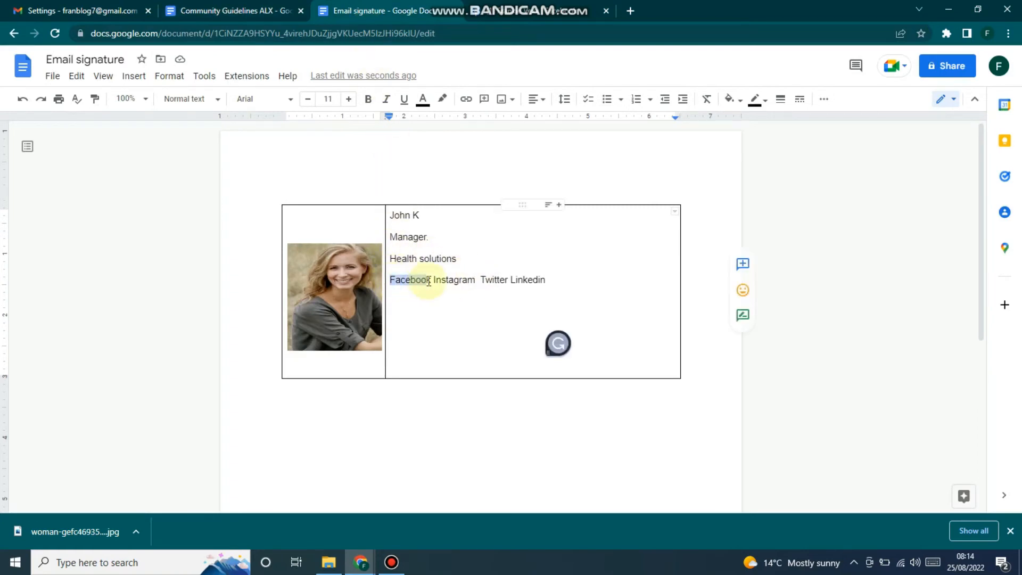
{"action": "left_click", "coordinate": [134, 76]}
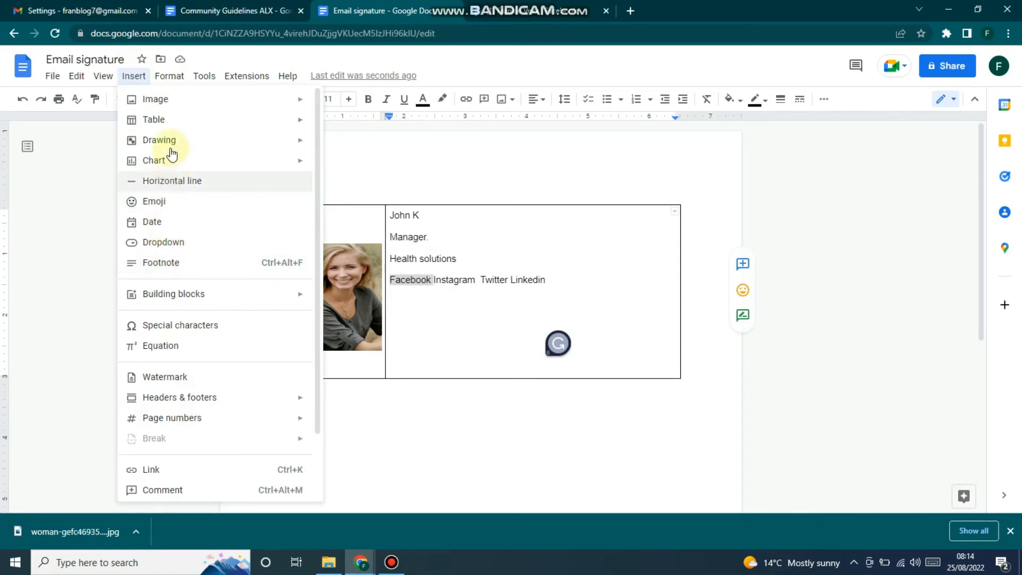
{"action": "left_click", "coordinate": [160, 470]}
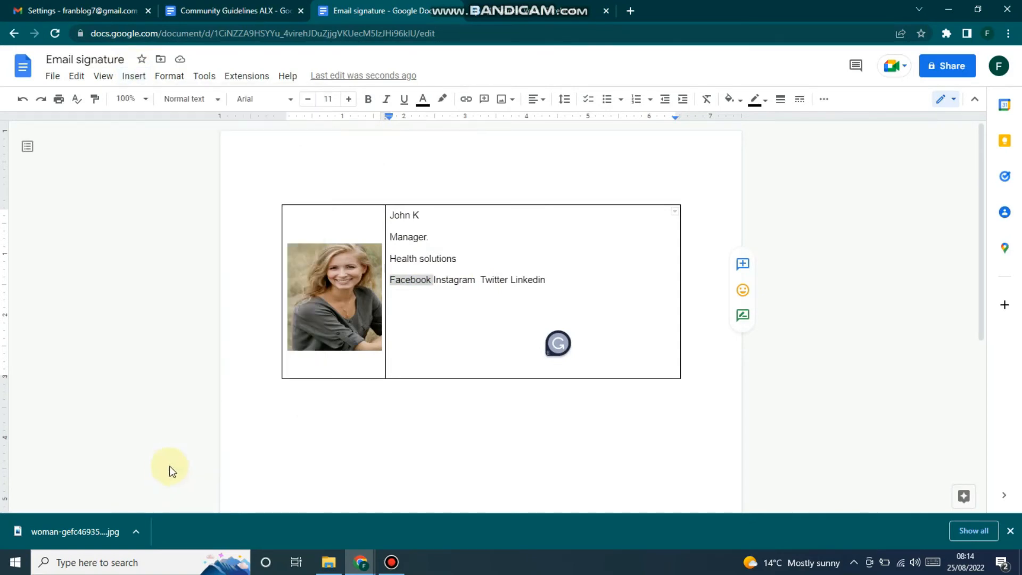
{"action": "key", "text": "ctrl+v"}
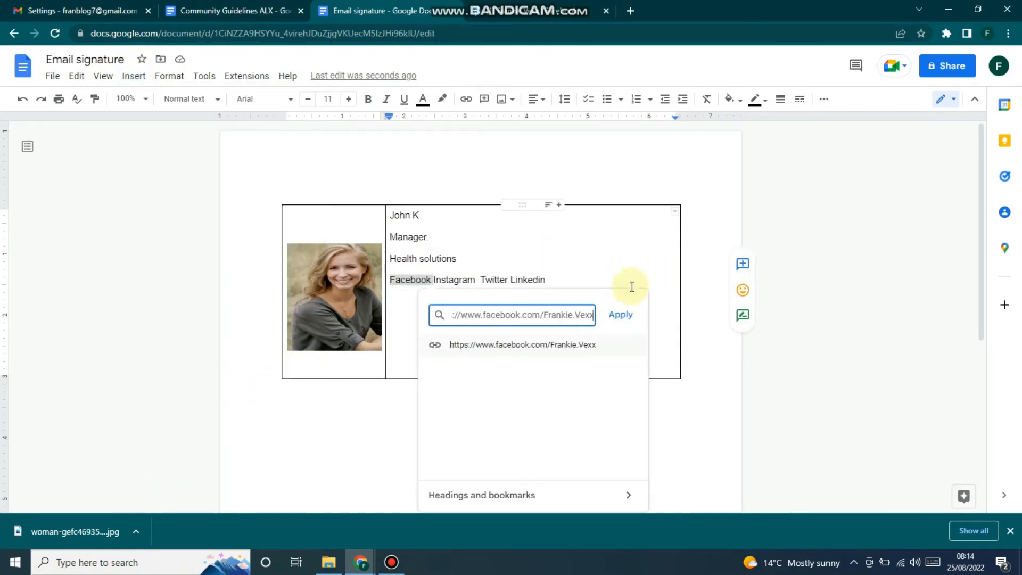
{"action": "left_click", "coordinate": [622, 315]}
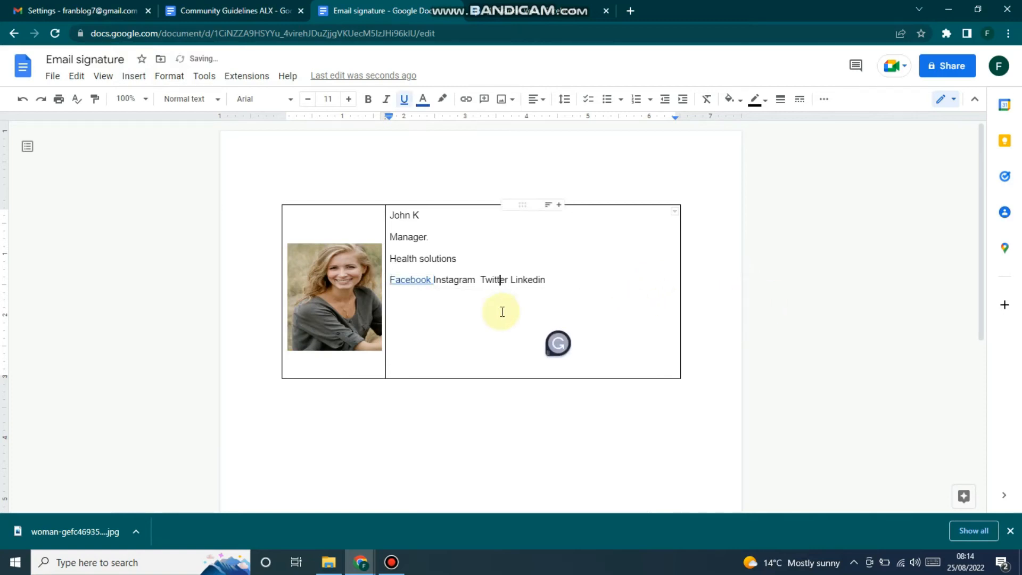
{"action": "left_click", "coordinate": [500, 280]}
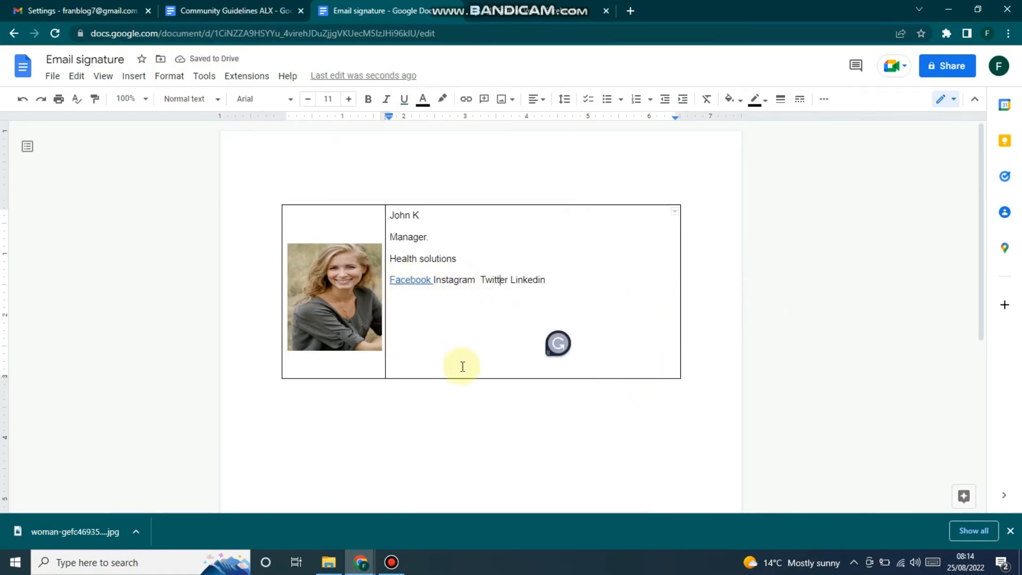
Shorten the photo further, to slightly less than its width, so that the table row becomes lower
{"action": "mouse_move", "coordinate": [465, 380]}
{"action": "left_mouse_down"}
{"action": "mouse_move", "coordinate": [459, 343]}
{"action": "mouse_move", "coordinate": [462, 362]}
{"action": "left_mouse_up"}
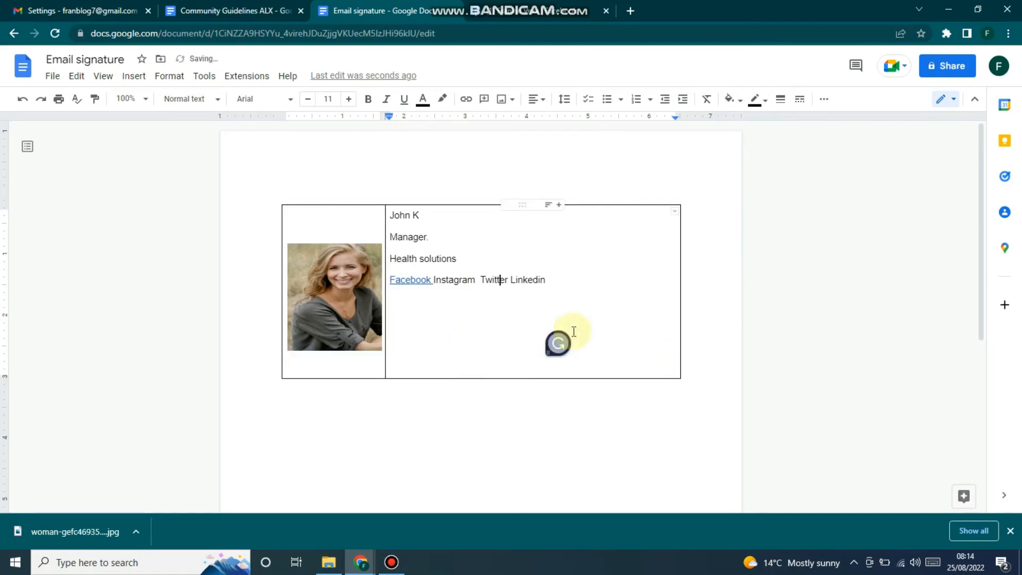
{"action": "left_click", "coordinate": [732, 305]}
{"action": "left_click", "coordinate": [372, 295]}
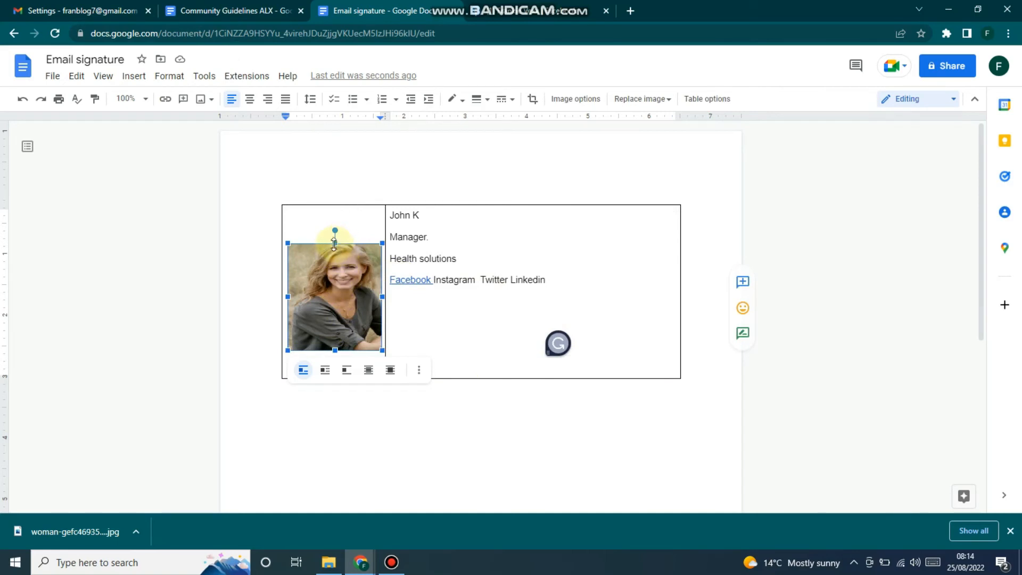
{"action": "left_click_drag", "start_coordinate": [333, 238], "coordinate": [334, 216]}
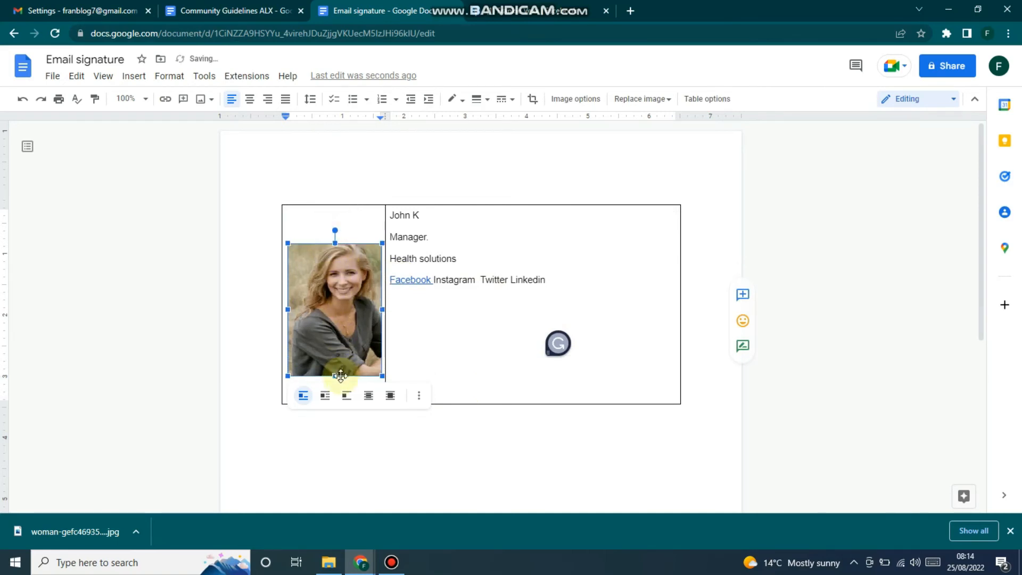
{"action": "left_click_drag", "start_coordinate": [334, 376], "coordinate": [334, 330]}
{"action": "left_click", "coordinate": [443, 326]}
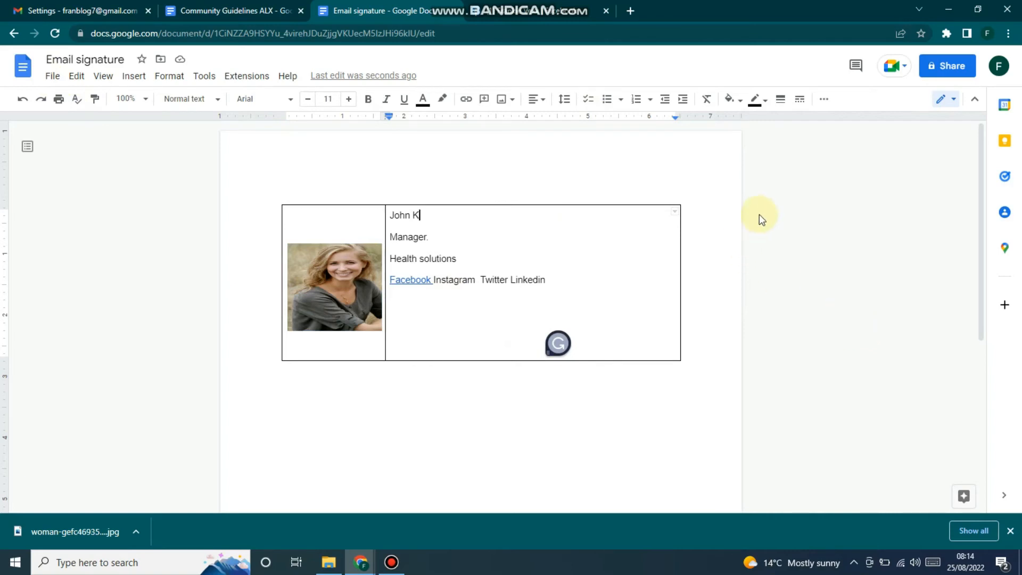
Copy the entire signature table, then switch to Gmail and go to the Signature section of the general settings
{"action": "left_click", "coordinate": [285, 191]}
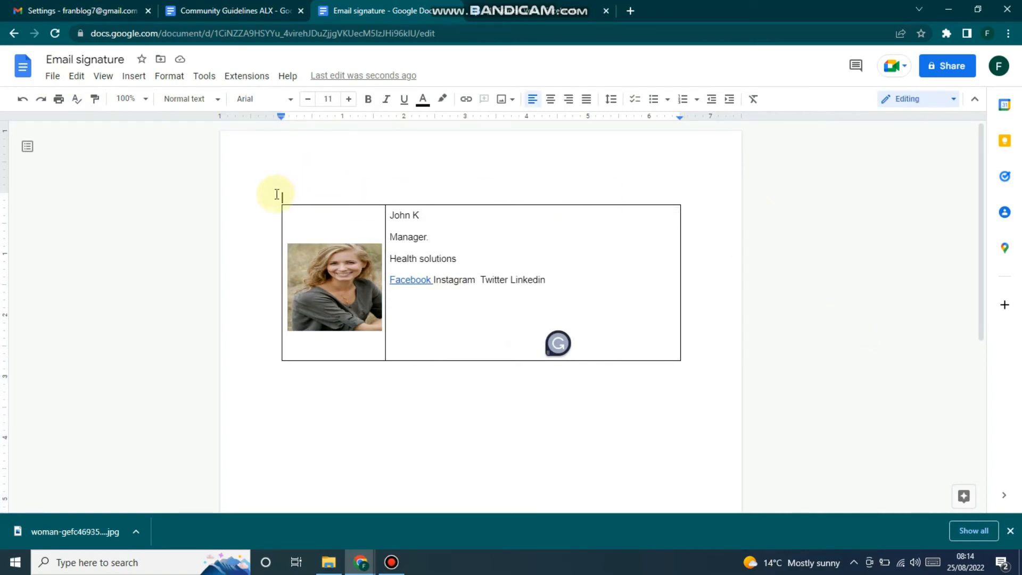
{"action": "left_click_drag", "start_coordinate": [277, 194], "coordinate": [322, 263]}
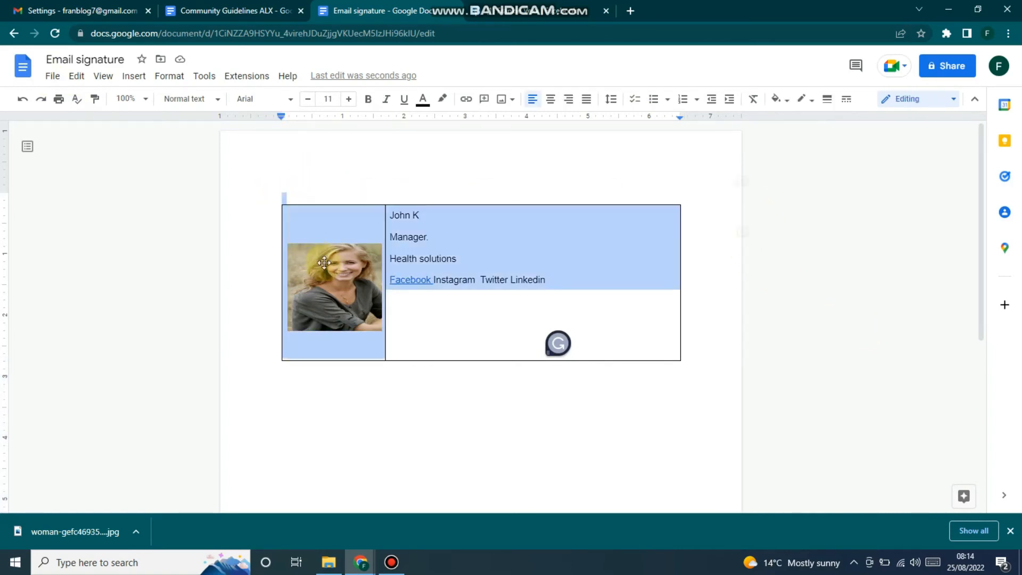
{"action": "right_click", "coordinate": [505, 272]}
{"action": "left_click", "coordinate": [537, 228]}
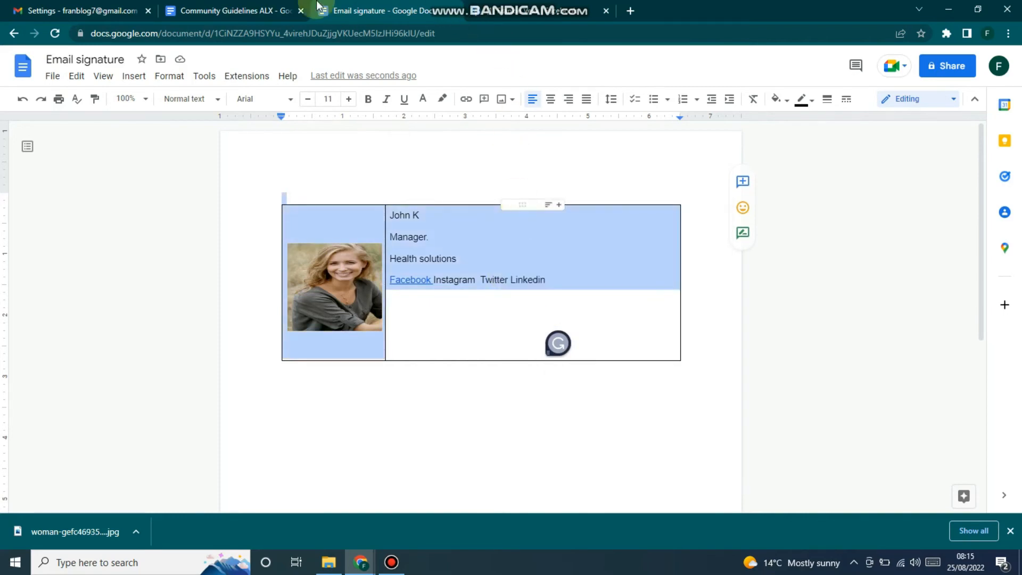
{"action": "left_click", "coordinate": [58, 11]}
{"action": "scroll", "coordinate": [703, 352], "scroll_direction": "down", "scroll_amount": 3}
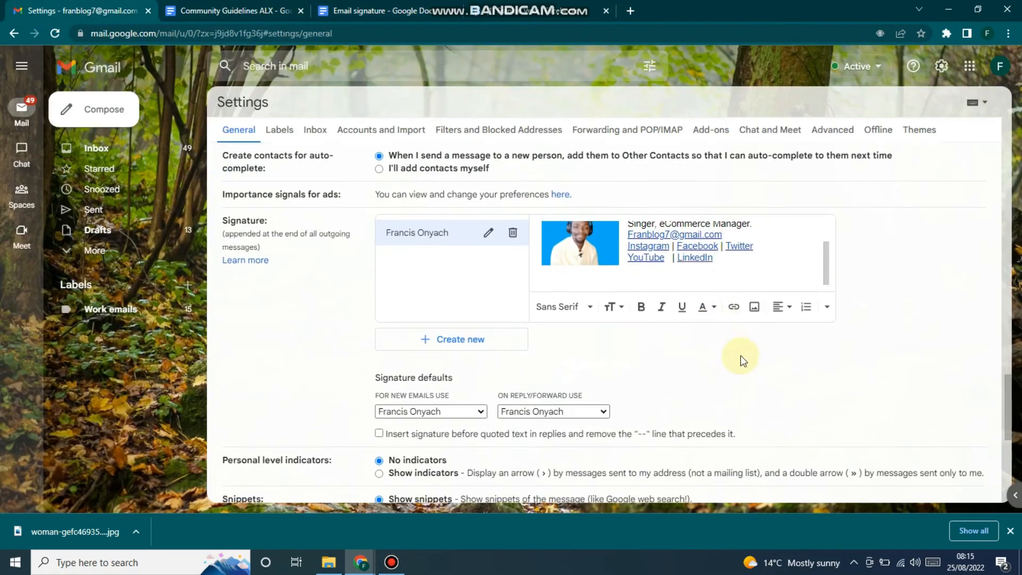
Paste the copied signature table on a new line below the existing signature's social media links
{"action": "left_click", "coordinate": [734, 262]}
{"action": "key", "text": "Return"}
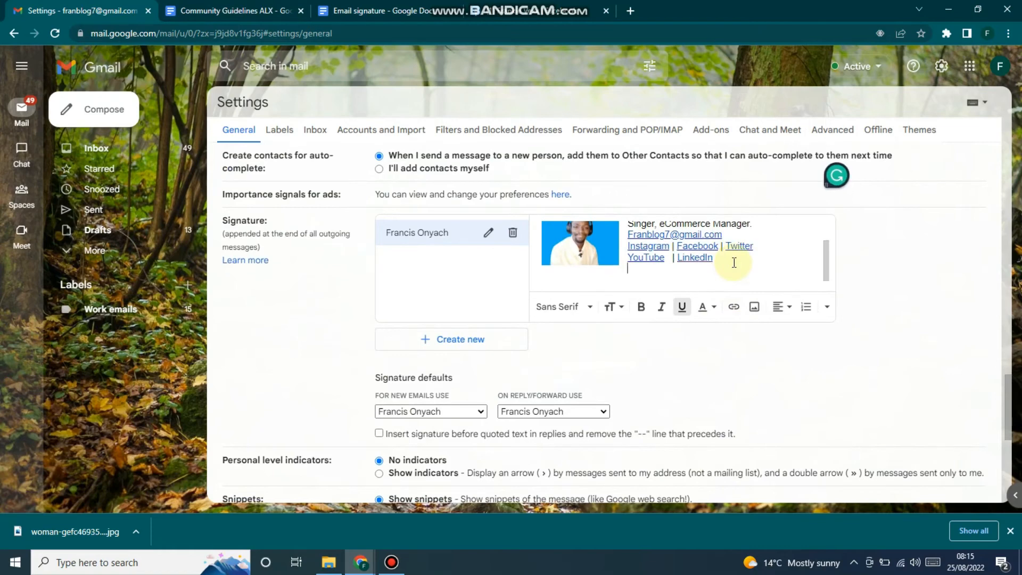
{"action": "key", "text": "Return"}
{"action": "key", "text": "ctrl+v"}
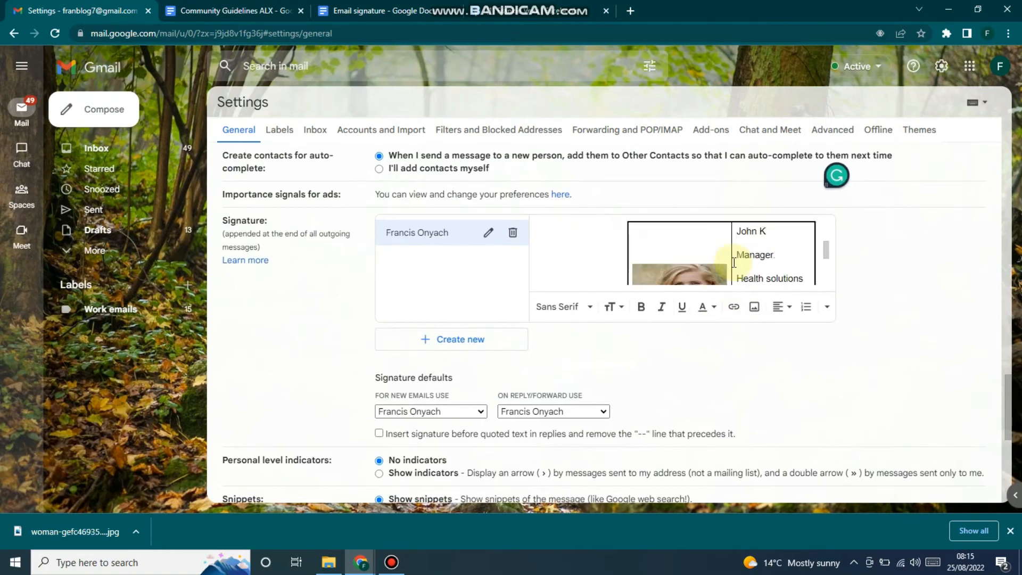
Examine the pasted table in the signature editor, including its photo, text lines and social media links
{"action": "scroll", "coordinate": [745, 265], "scroll_direction": "up", "scroll_amount": 1}
{"action": "scroll", "coordinate": [793, 262], "scroll_direction": "down", "scroll_amount": 3}
{"action": "scroll", "coordinate": [788, 263], "scroll_direction": "down", "scroll_amount": 1}
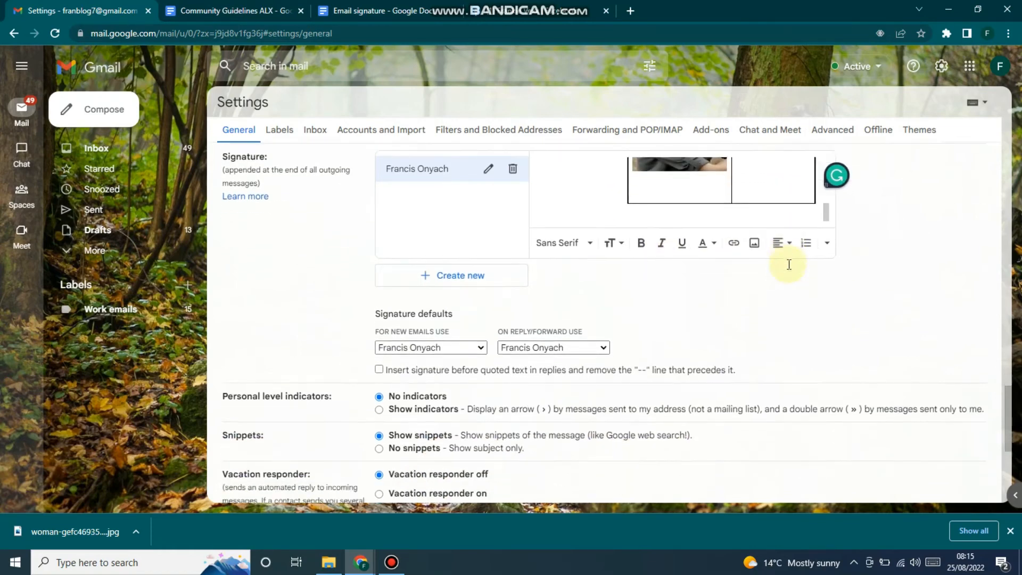
{"action": "scroll", "coordinate": [778, 266], "scroll_direction": "up", "scroll_amount": 5}
{"action": "scroll", "coordinate": [795, 457], "scroll_direction": "up", "scroll_amount": 1}
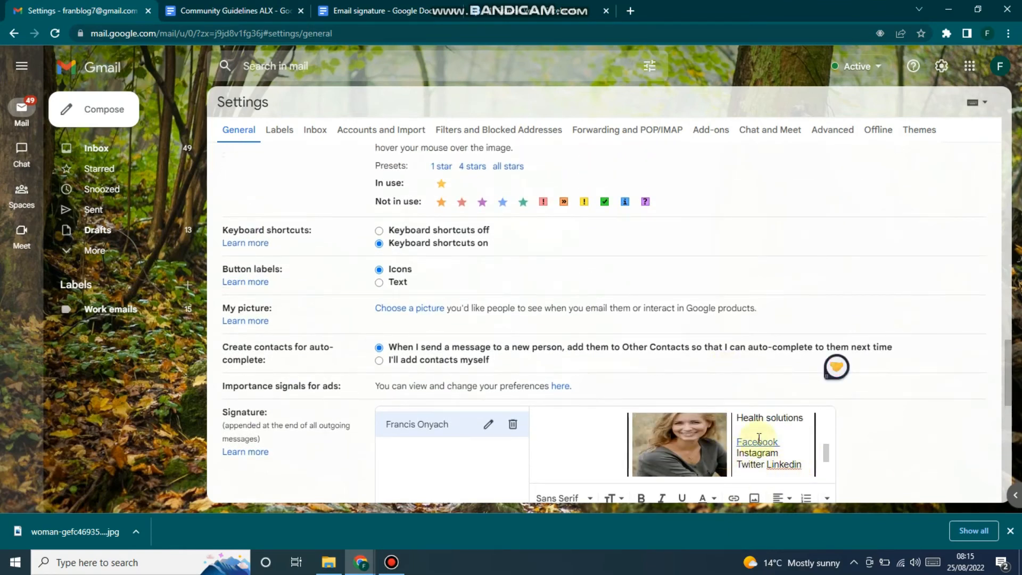
{"action": "scroll", "coordinate": [756, 447], "scroll_direction": "up", "scroll_amount": 1}
{"action": "scroll", "coordinate": [807, 443], "scroll_direction": "down", "scroll_amount": 2}
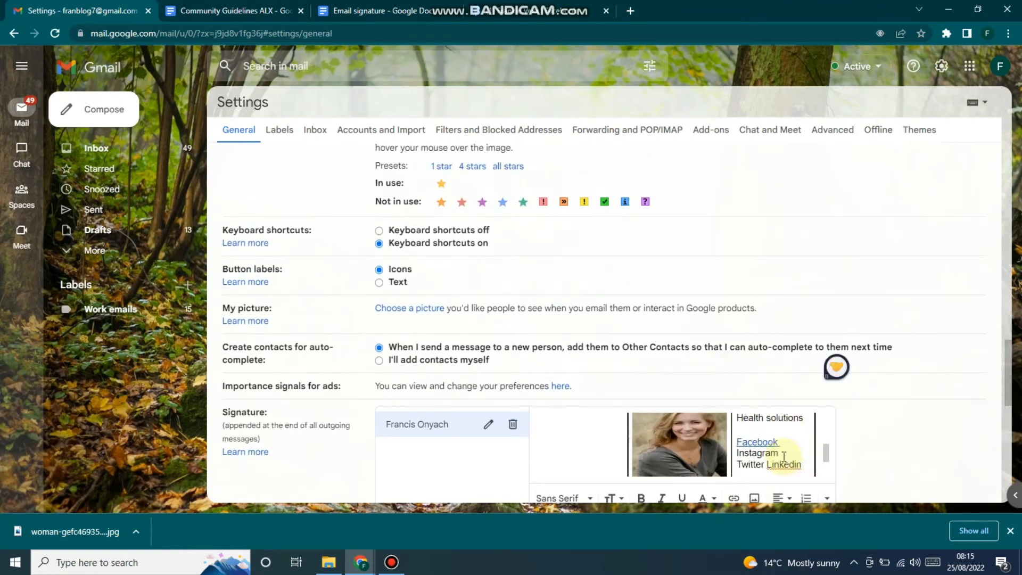
{"action": "scroll", "coordinate": [823, 409], "scroll_direction": "down", "scroll_amount": 3}
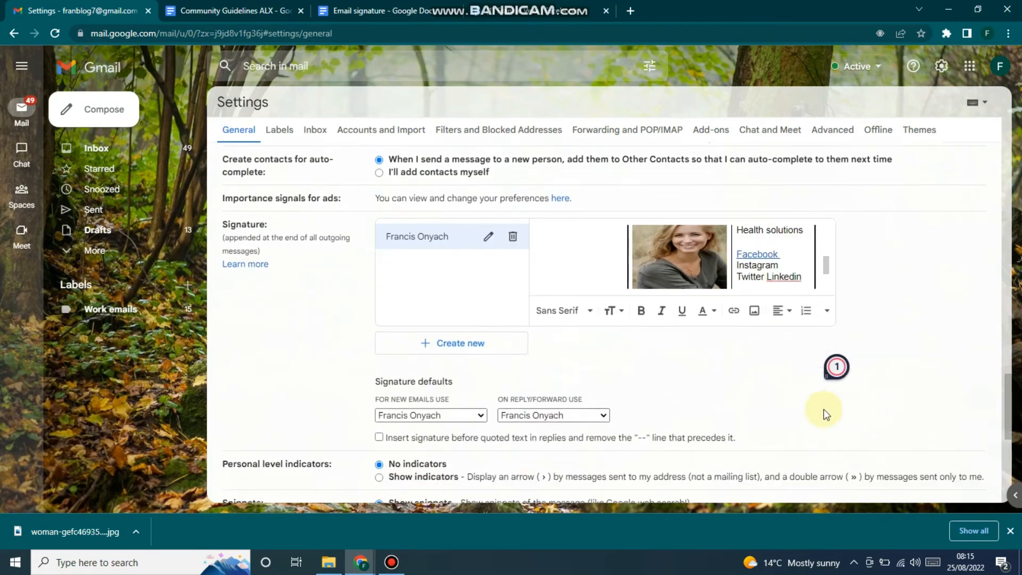
Discard the unsaved changes to the general settings and return to the inbox
{"action": "scroll", "coordinate": [772, 267], "scroll_direction": "down", "scroll_amount": 6}
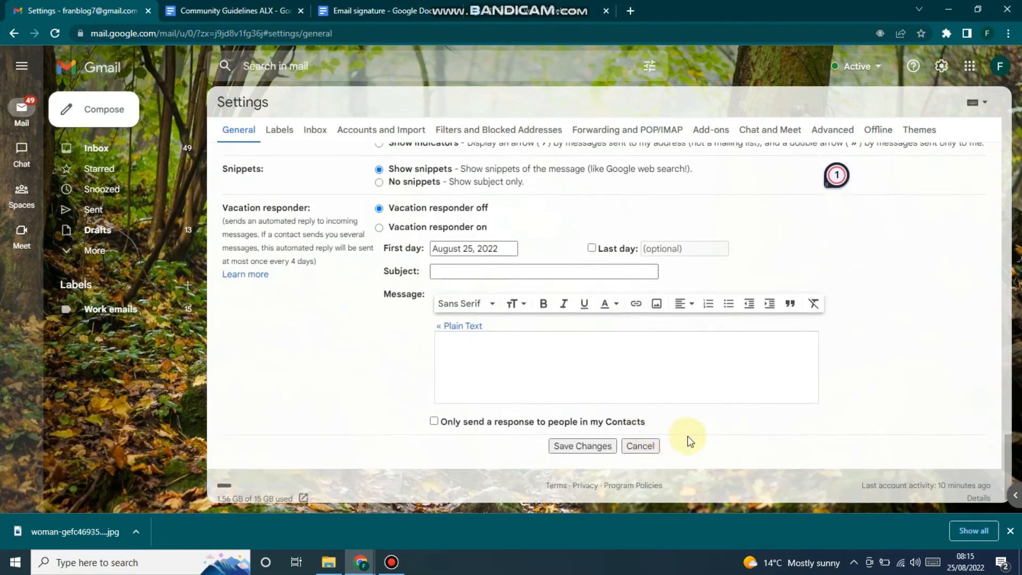
{"action": "scroll", "coordinate": [583, 433], "scroll_direction": "up", "scroll_amount": 15}
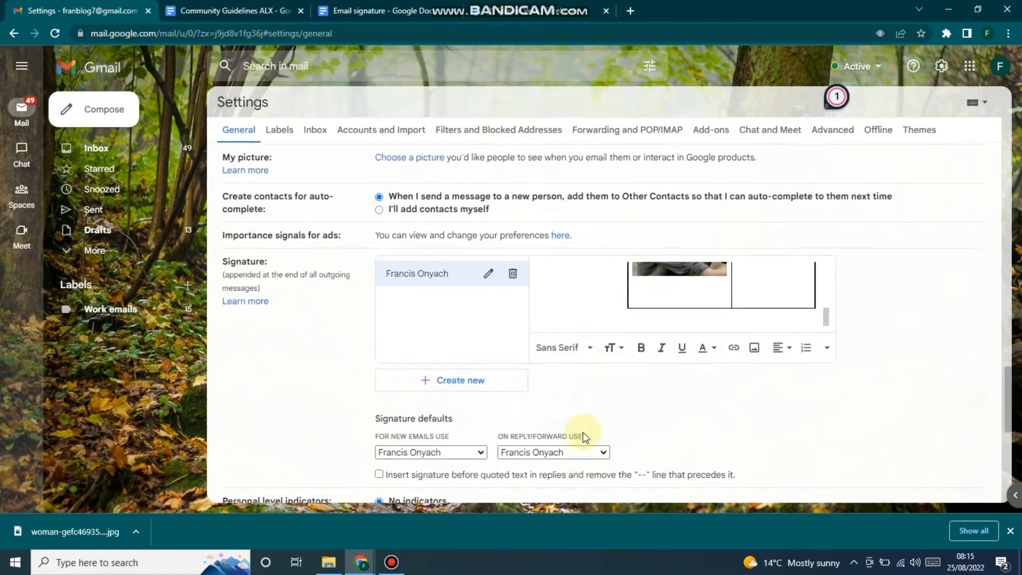
{"action": "scroll", "coordinate": [626, 290], "scroll_direction": "up", "scroll_amount": 7}
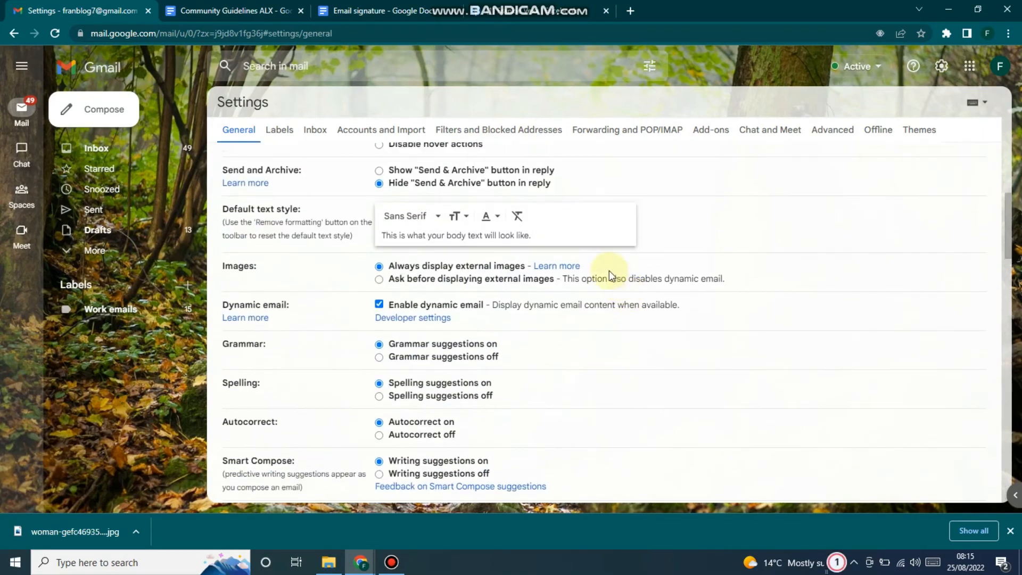
{"action": "scroll", "coordinate": [600, 303], "scroll_direction": "down", "scroll_amount": 9}
{"action": "scroll", "coordinate": [724, 335], "scroll_direction": "down", "scroll_amount": 12}
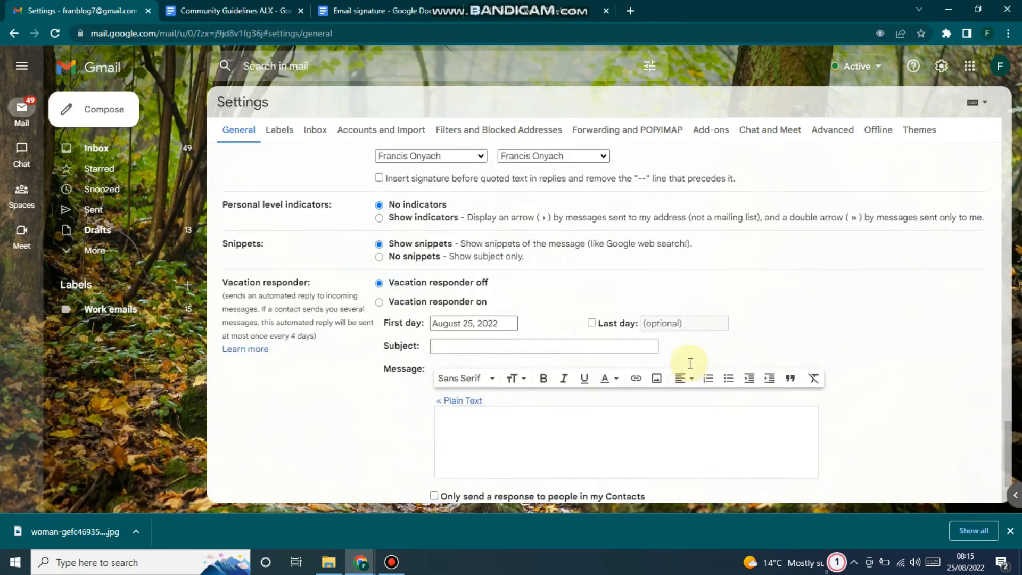
{"action": "scroll", "coordinate": [586, 362], "scroll_direction": "up", "scroll_amount": 6}
{"action": "scroll", "coordinate": [587, 364], "scroll_direction": "down", "scroll_amount": 6}
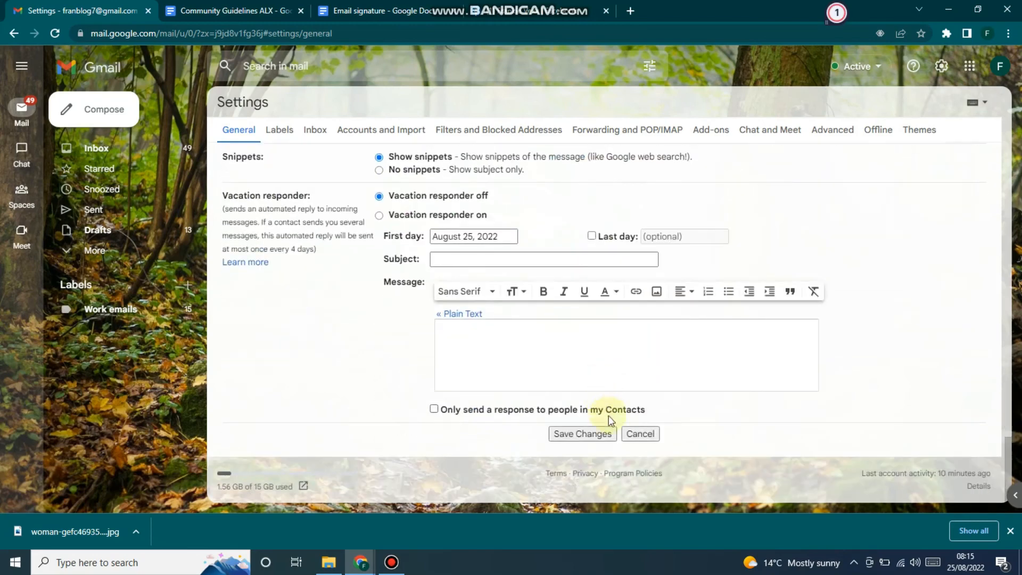
{"action": "left_click", "coordinate": [643, 434]}
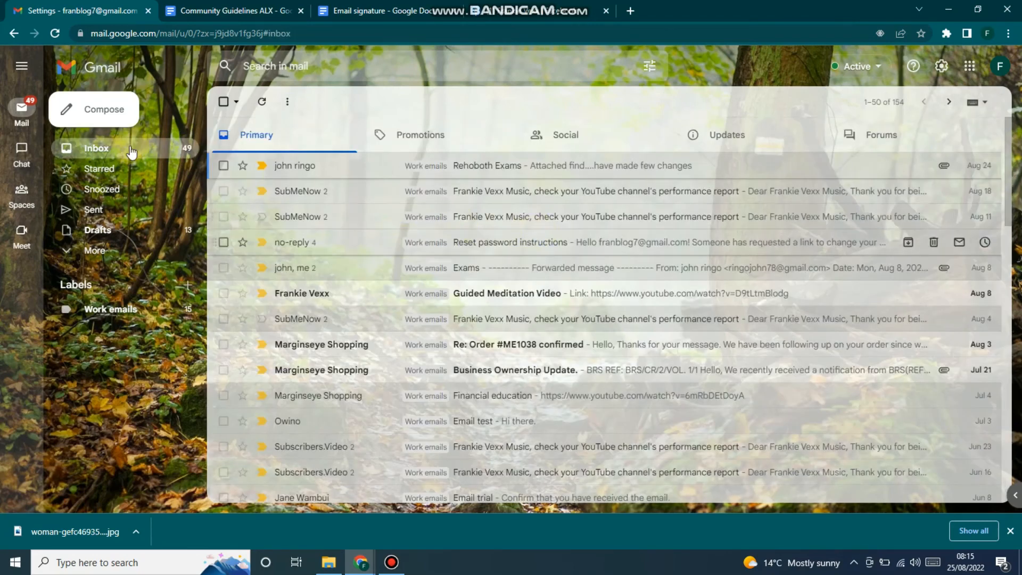
Start a new message, inspect the contact text of its automatically inserted signature, and close the message unsent
{"action": "key", "text": "c"}
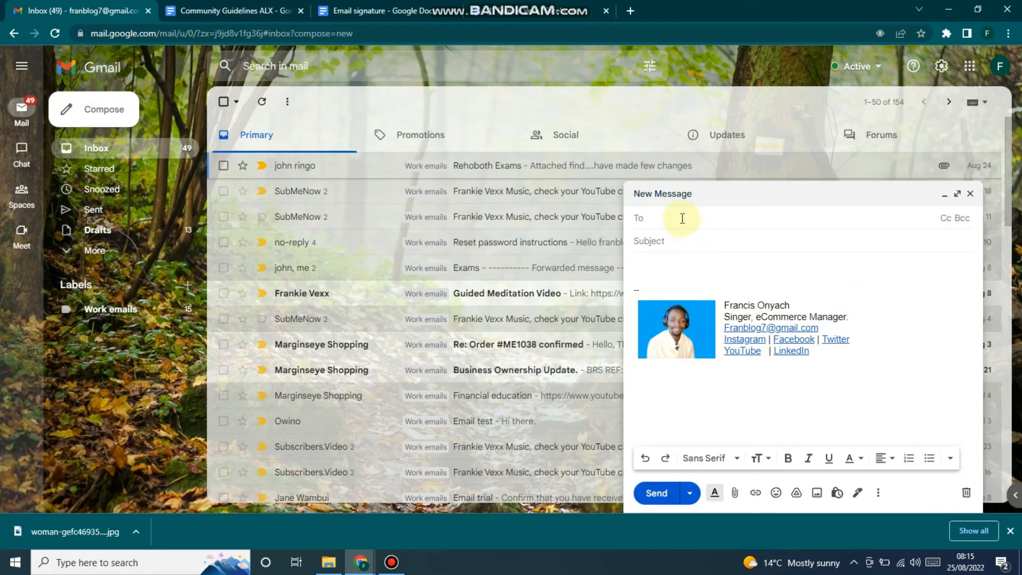
{"action": "left_click", "coordinate": [652, 278]}
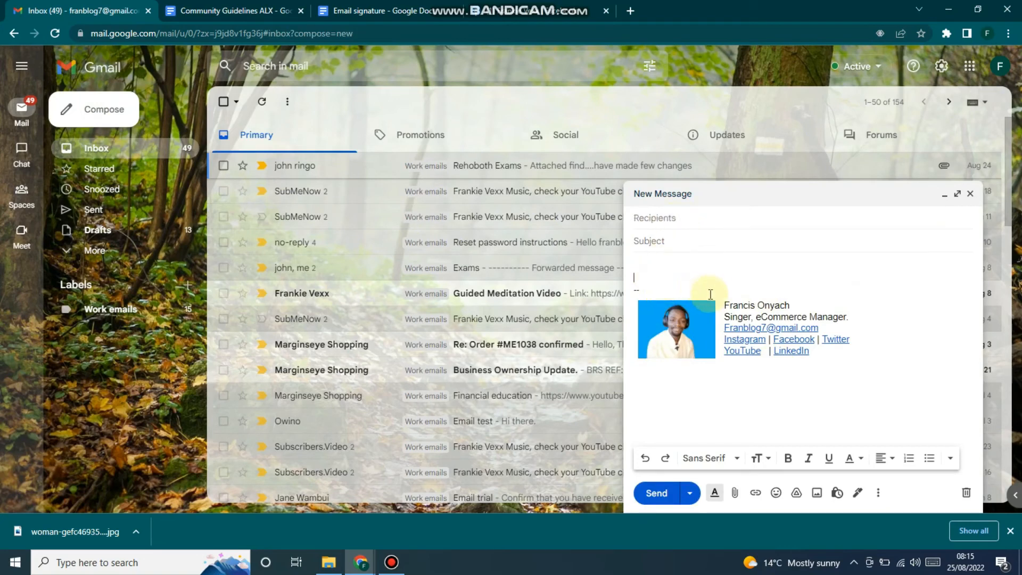
{"action": "mouse_move", "coordinate": [725, 305]}
{"action": "left_mouse_down"}
{"action": "mouse_move", "coordinate": [812, 302]}
{"action": "mouse_move", "coordinate": [848, 342]}
{"action": "mouse_move", "coordinate": [851, 366]}
{"action": "mouse_move", "coordinate": [825, 379]}
{"action": "left_mouse_up"}
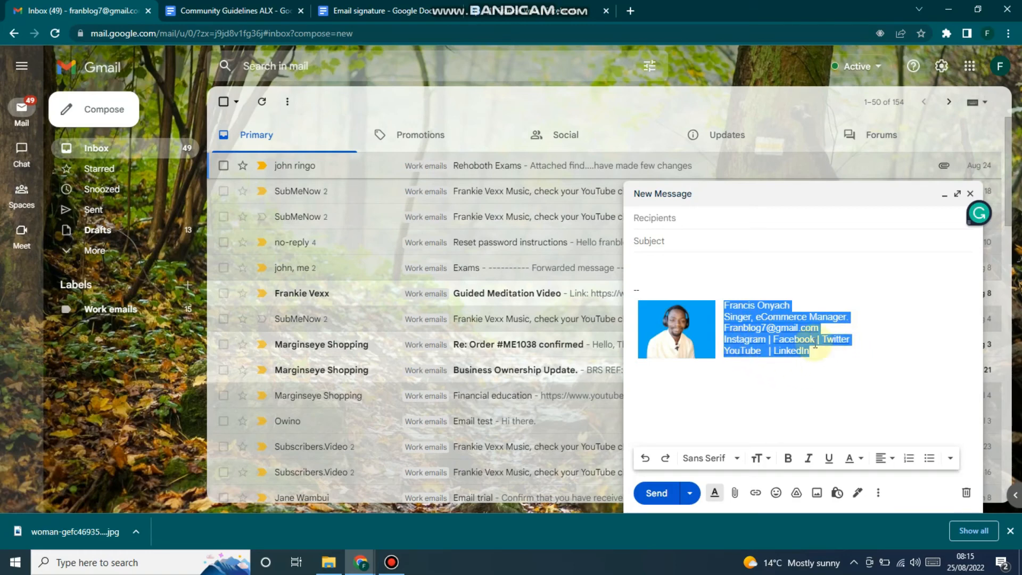
{"action": "left_click", "coordinate": [784, 375]}
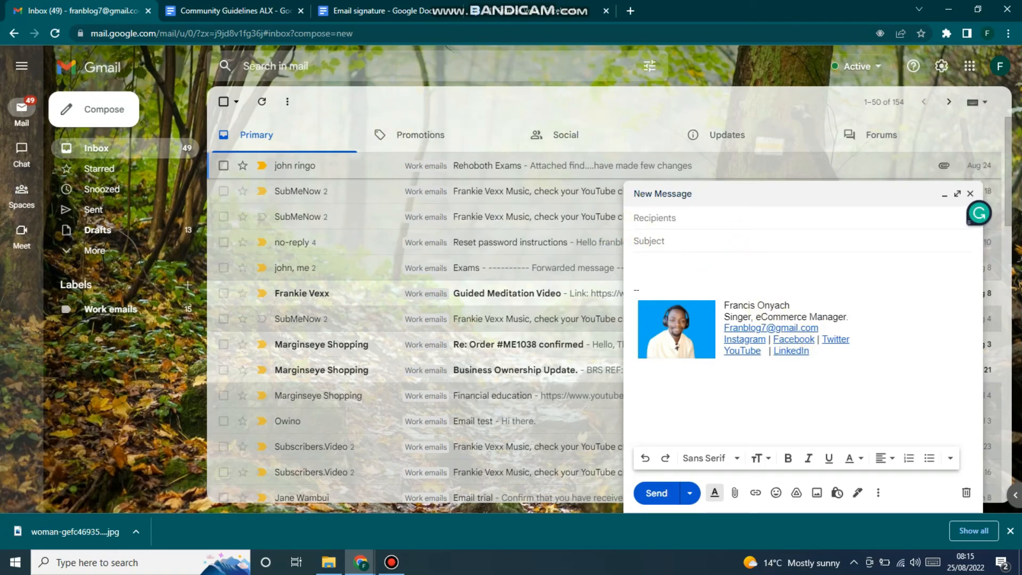
{"action": "left_click", "coordinate": [970, 194]}
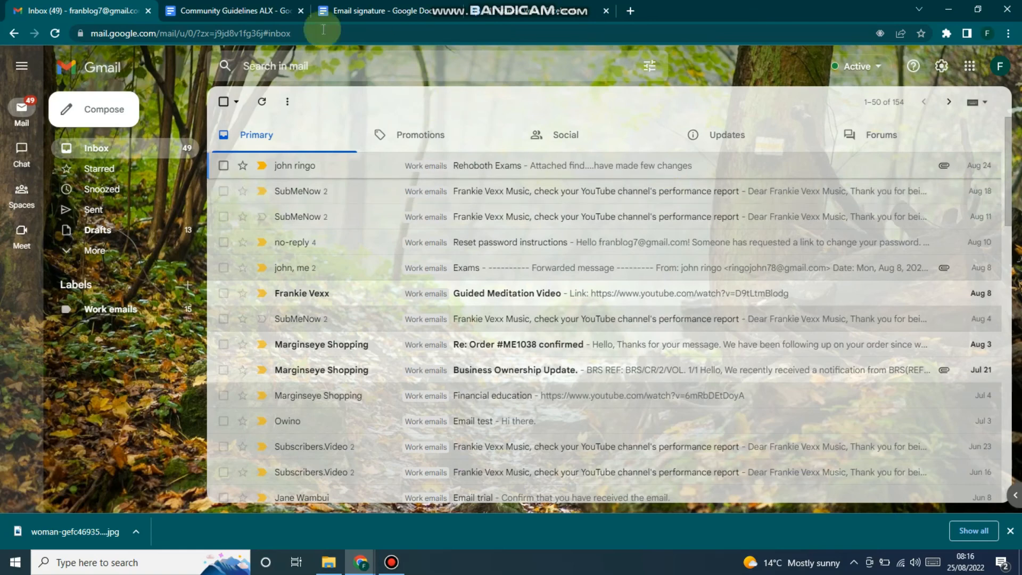
{"action": "scroll", "coordinate": [497, 206], "scroll_direction": "down", "scroll_amount": 1}
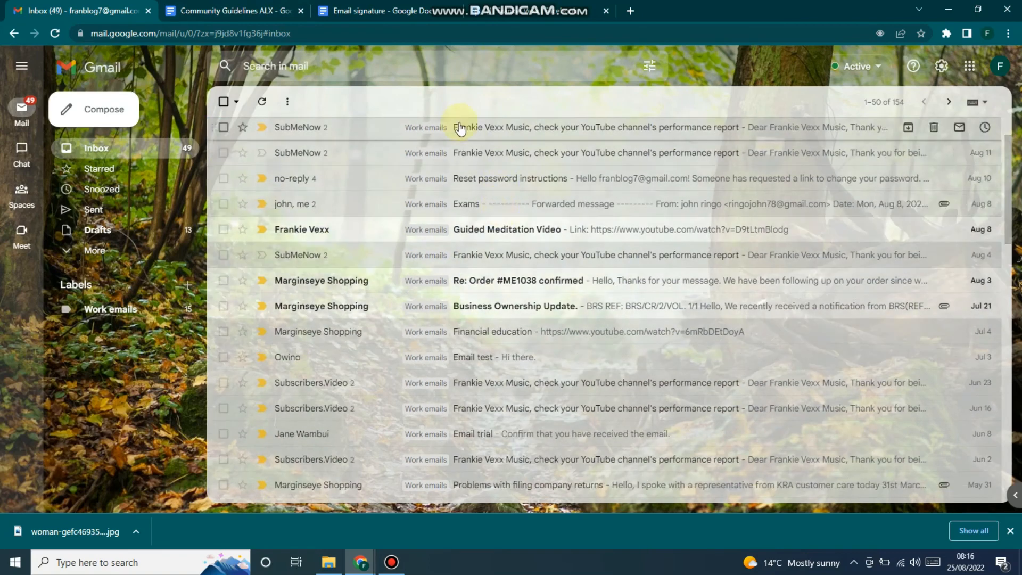